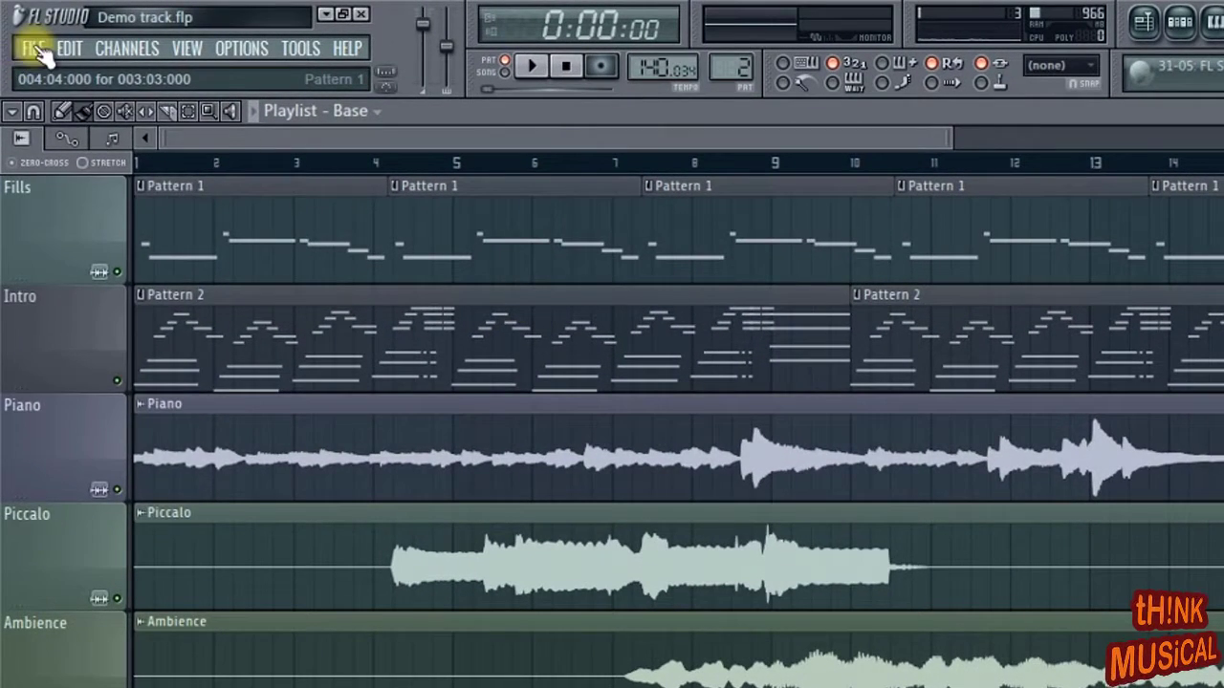
# - Export Demo track as a WAV file saved to the Desktop
pyautogui.click(38, 50)
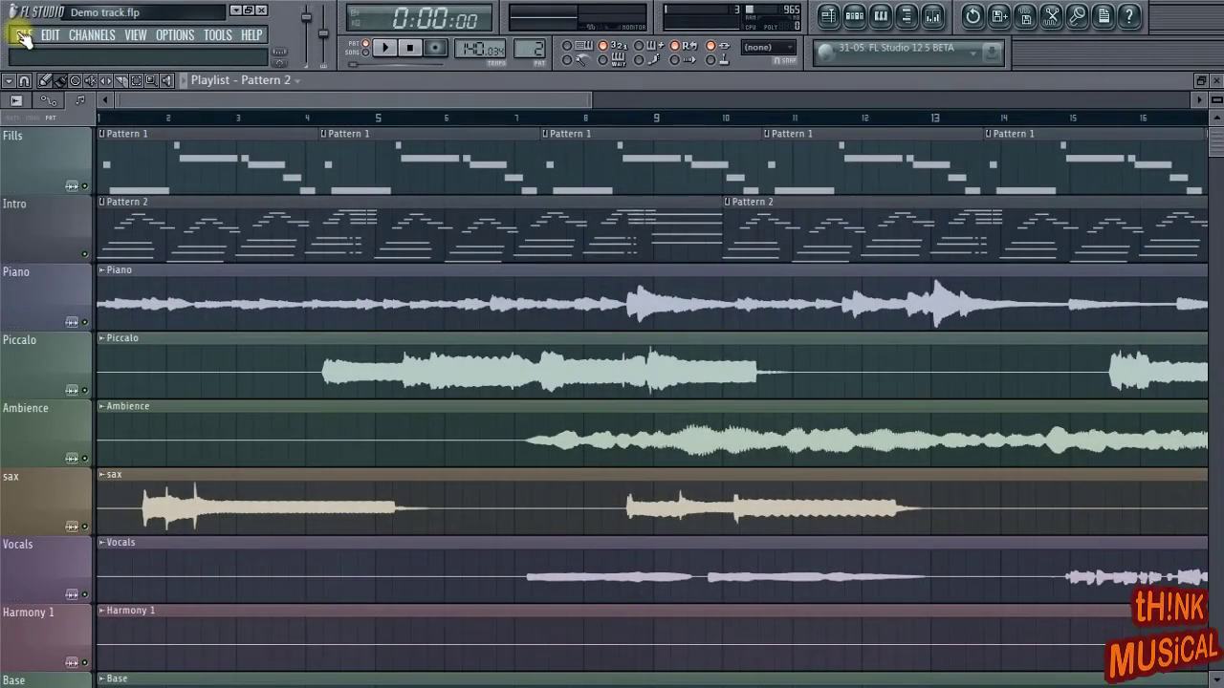
pyautogui.click(23, 37)
pyautogui.moveTo(71, 312)
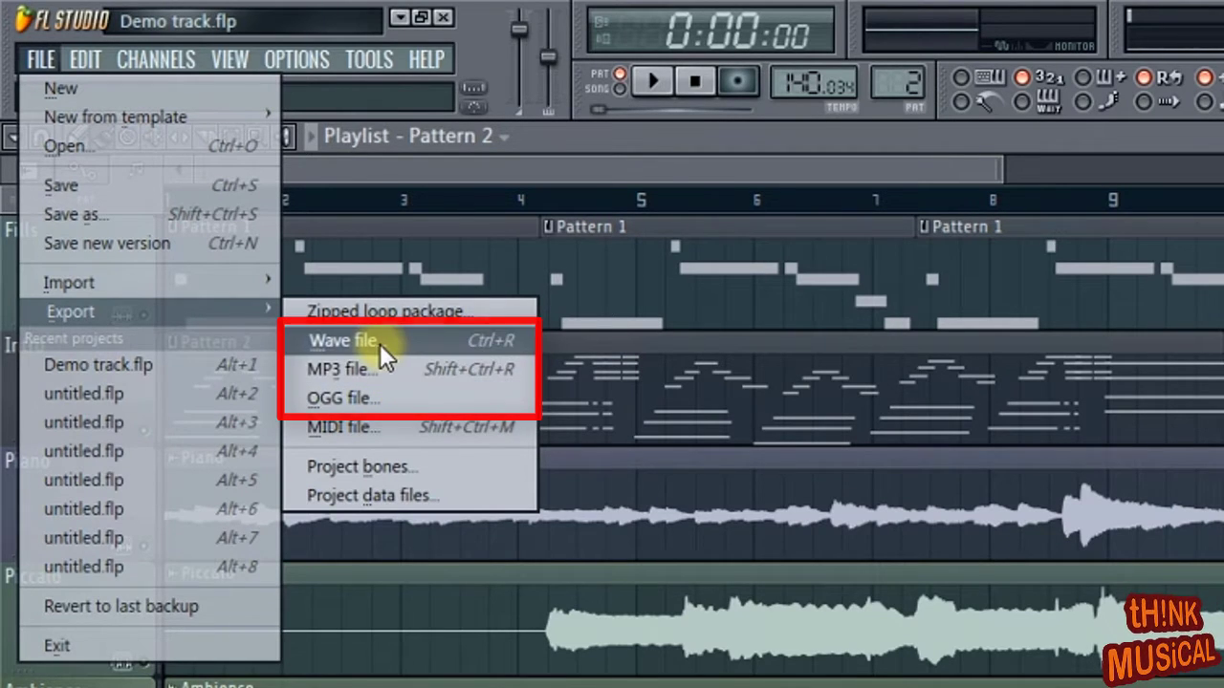
pyautogui.click(379, 343)
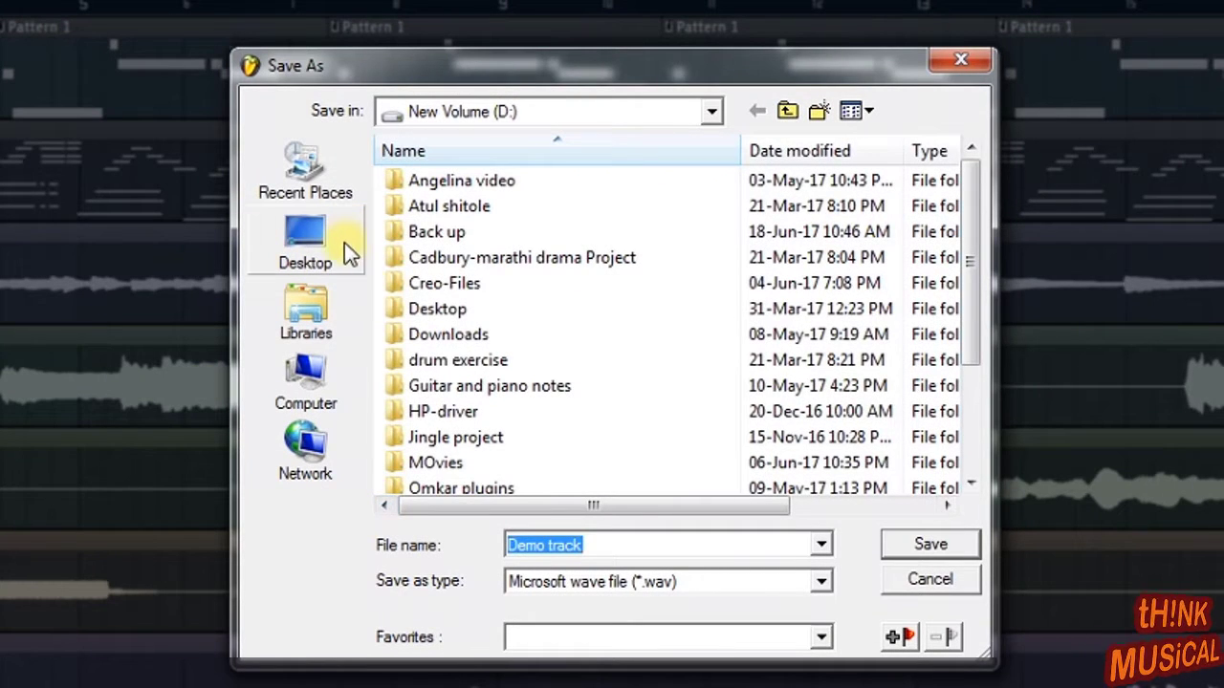
pyautogui.click(333, 240)
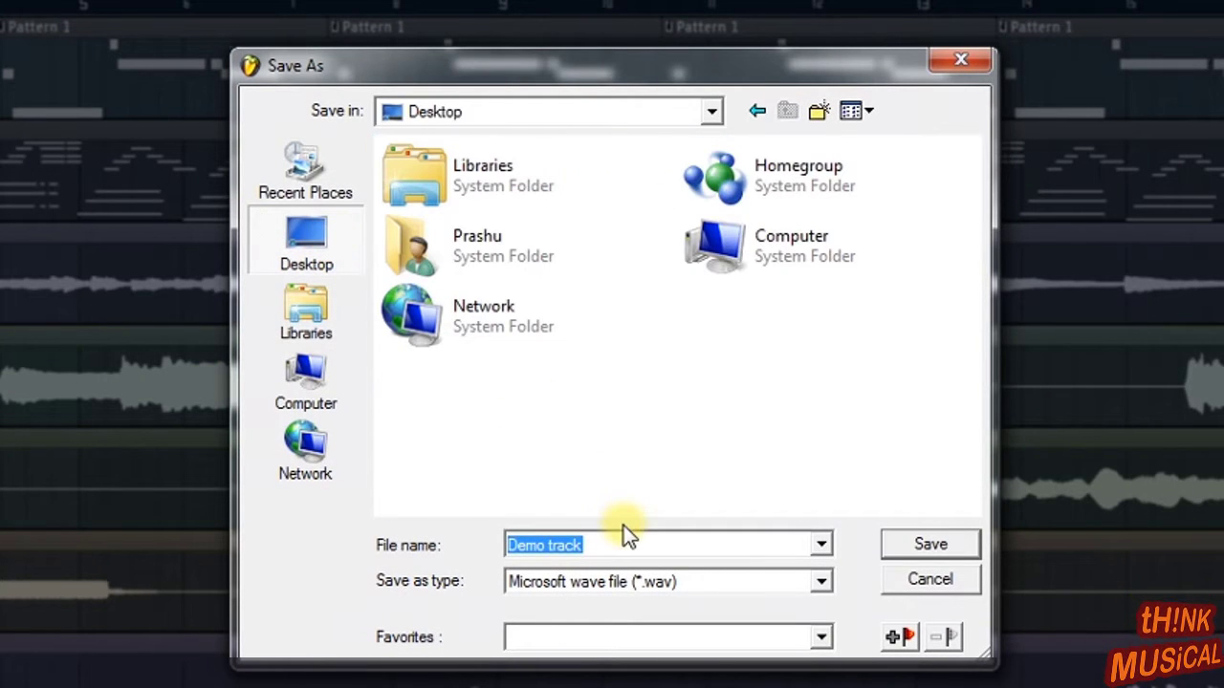
pyautogui.click(905, 538)
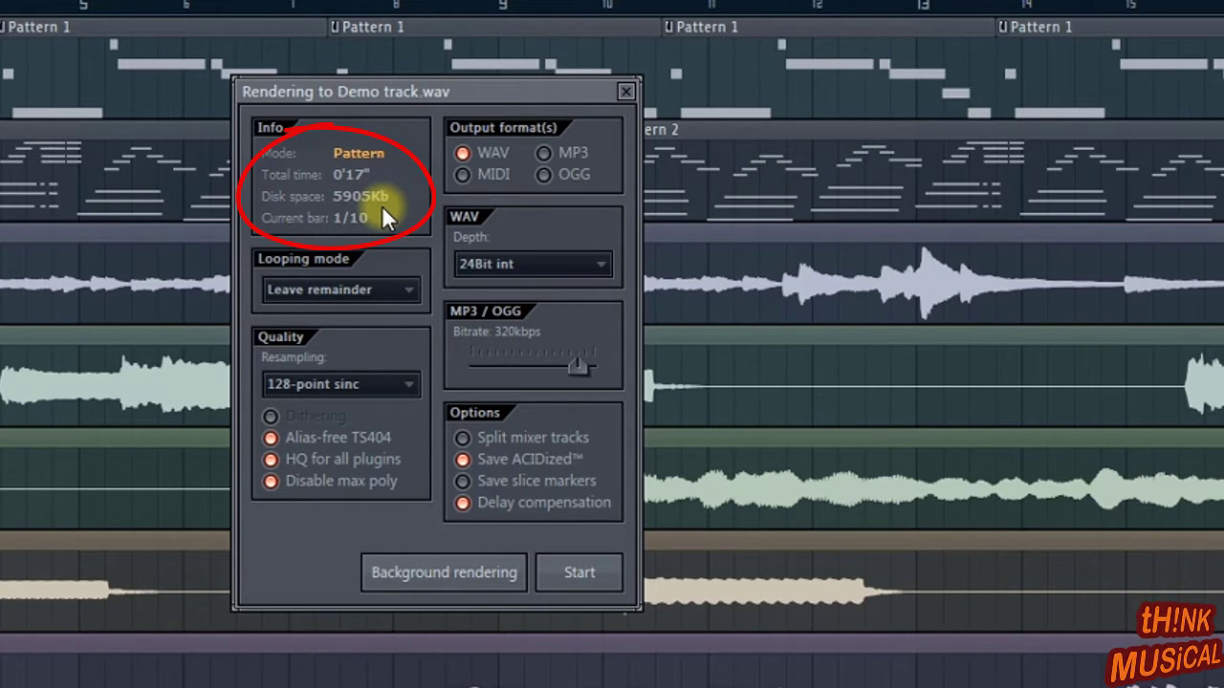
# - Enable WAV, MP3 and OGG output formats together at 320 kbps
pyautogui.click(560, 159)
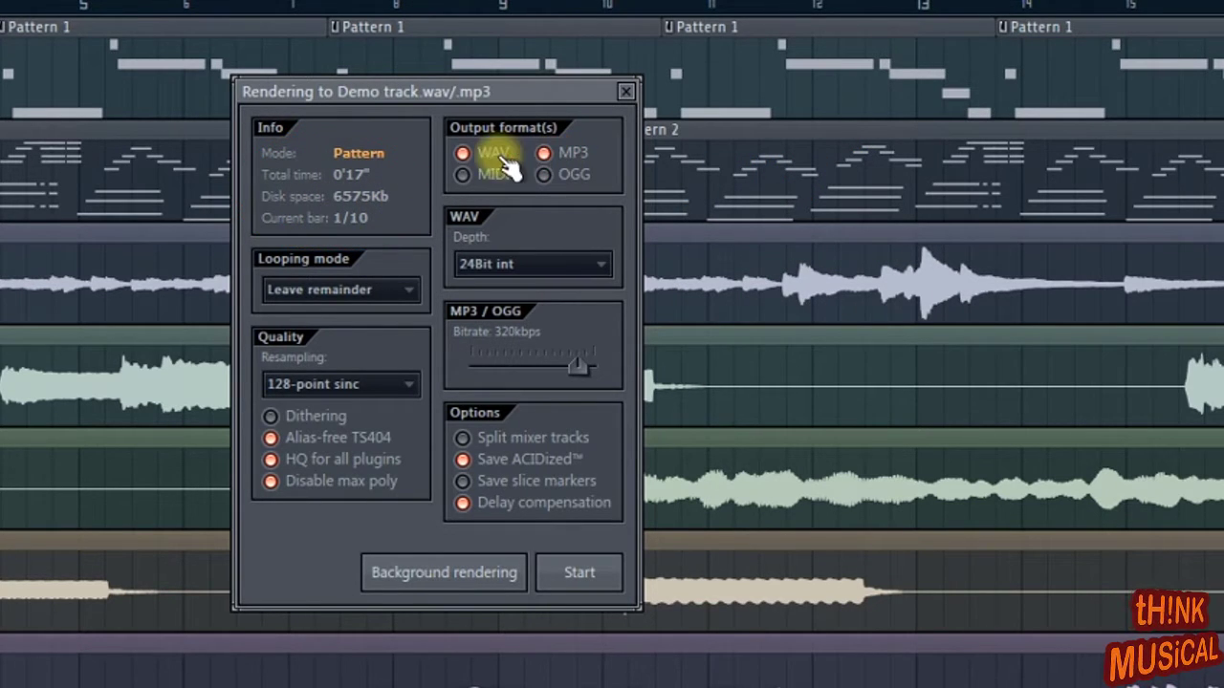
pyautogui.click(462, 153)
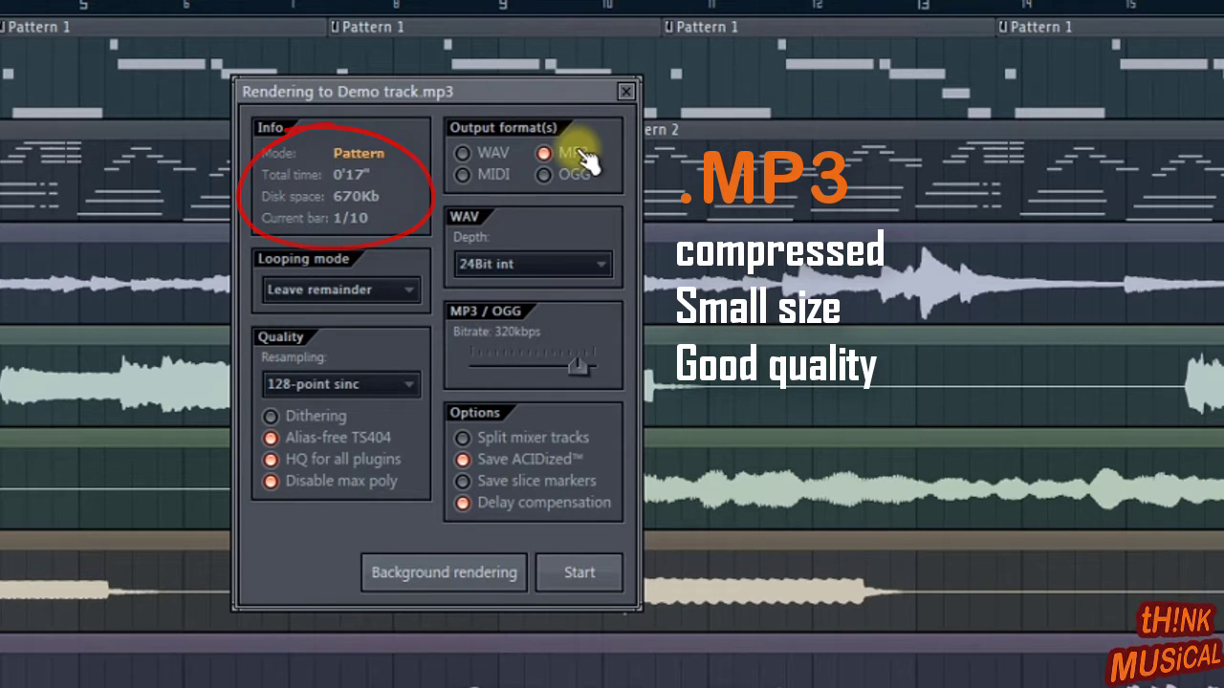
pyautogui.click(570, 175)
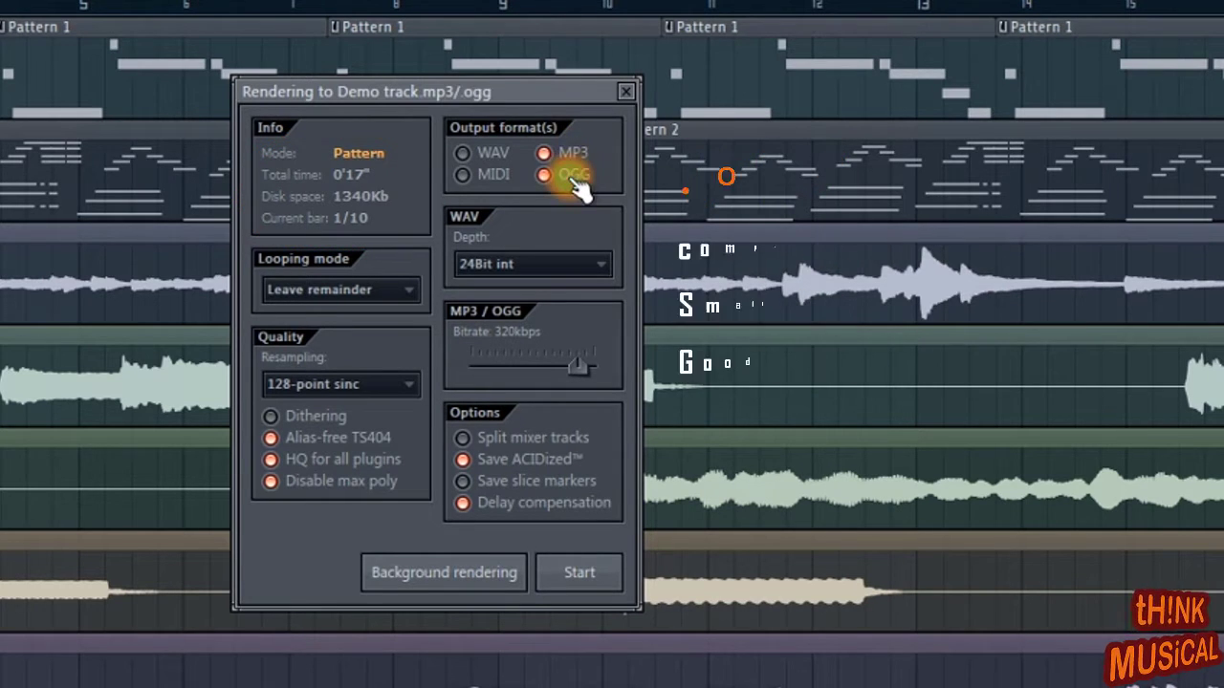
pyautogui.click(570, 155)
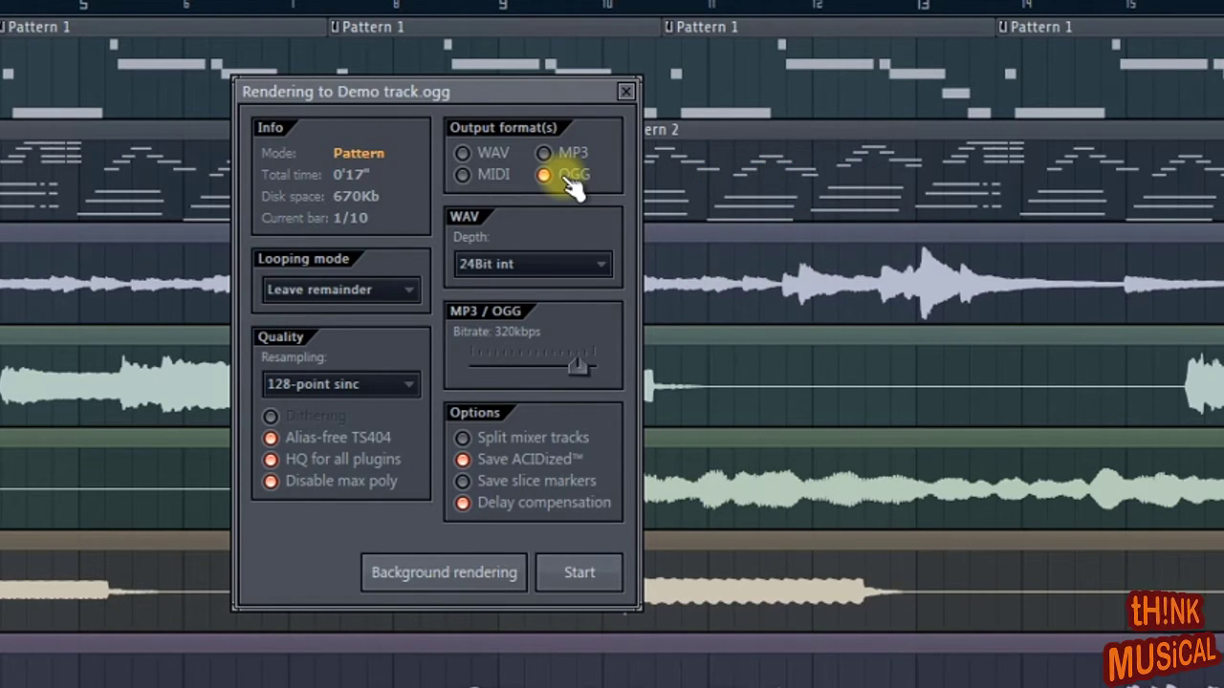
pyautogui.click(569, 155)
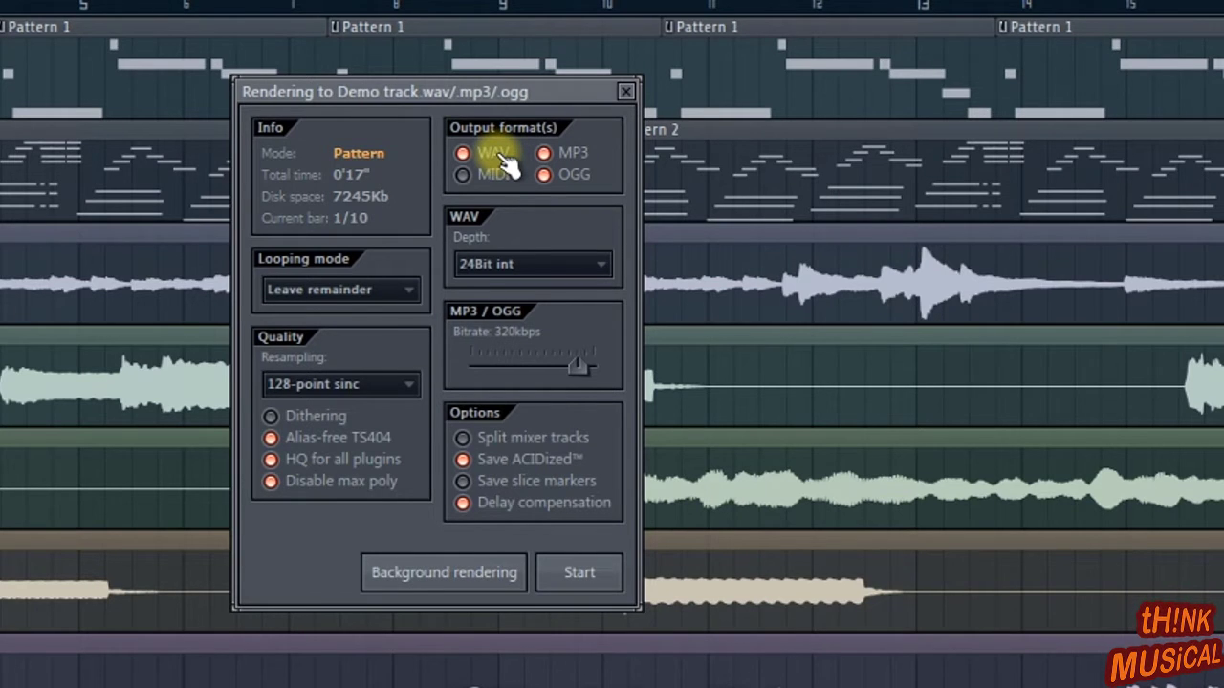
# - Render at 24Bit int WAV depth, then select the three exported Demo track files on the Desktop
pyautogui.click(535, 268)
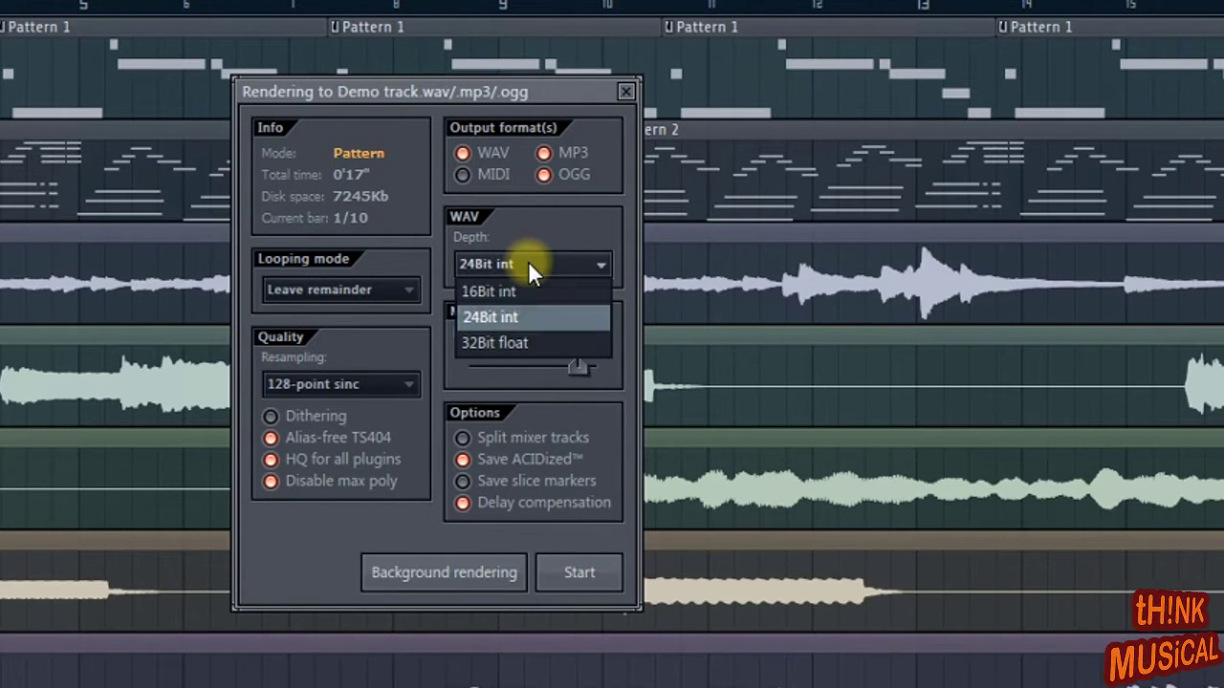
pyautogui.click(530, 321)
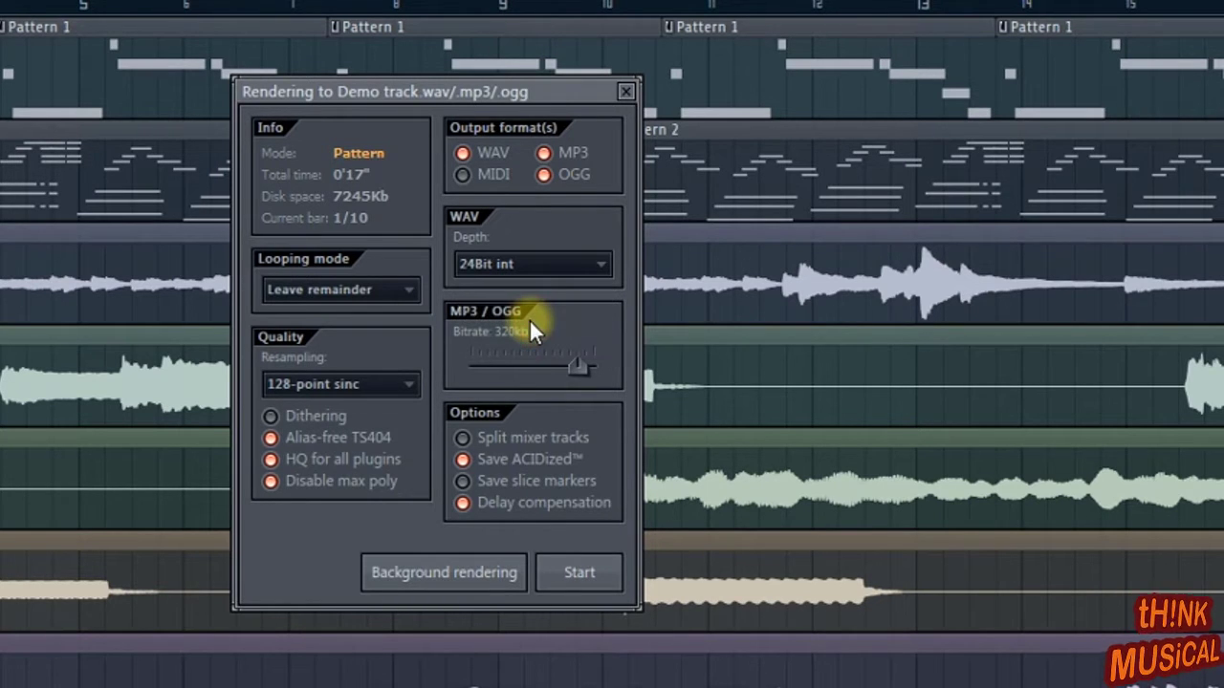
pyautogui.moveTo(560, 362)
pyautogui.mouseDown()
pyautogui.moveTo(529, 365)
pyautogui.moveTo(579, 368)
pyautogui.mouseUp()
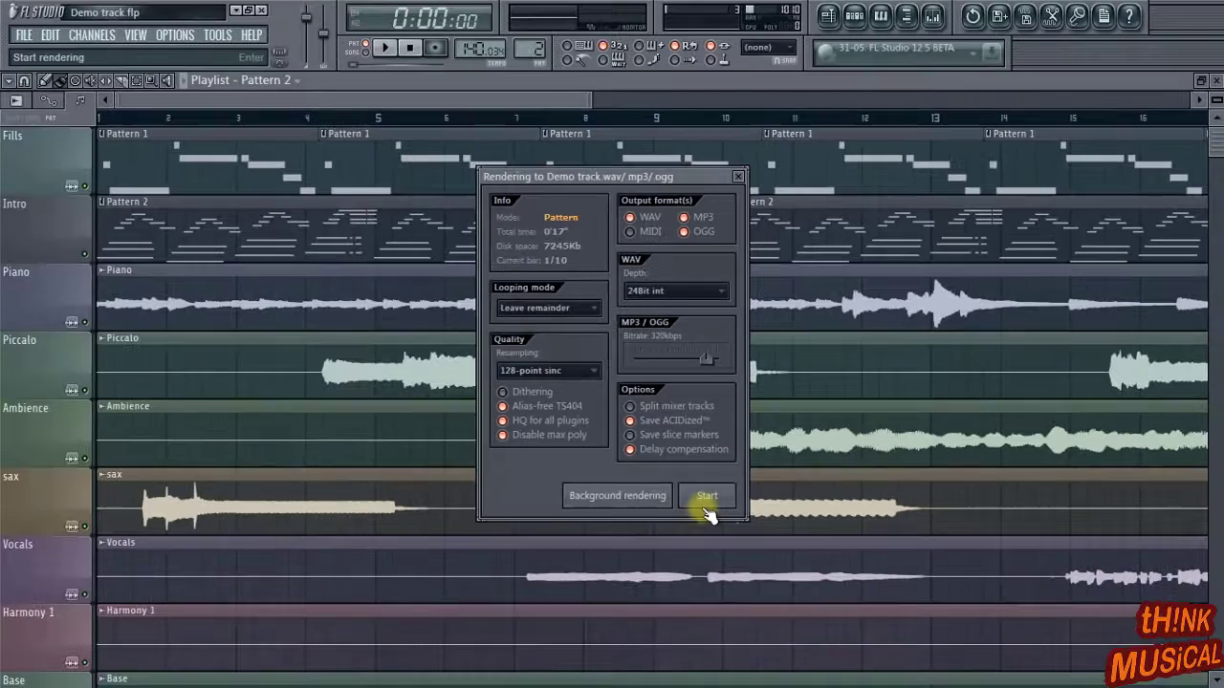
pyautogui.click(706, 496)
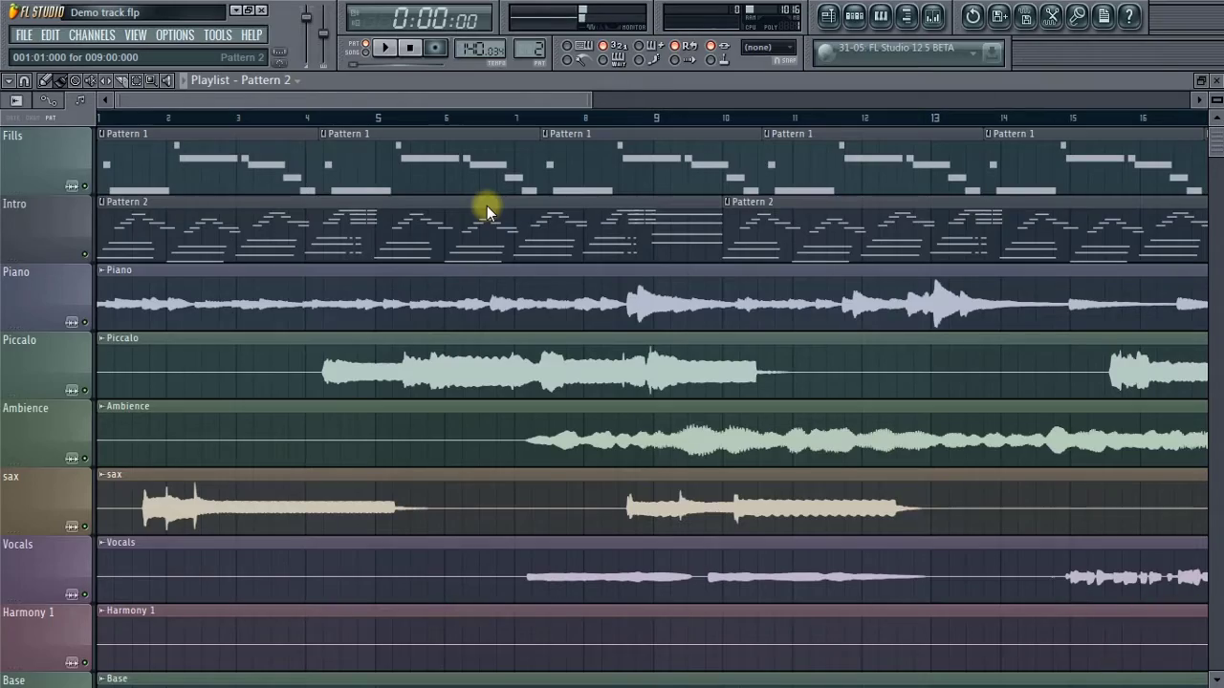
pyautogui.click(236, 12)
pyautogui.moveTo(100, 53); pyautogui.dragTo(23, 315)
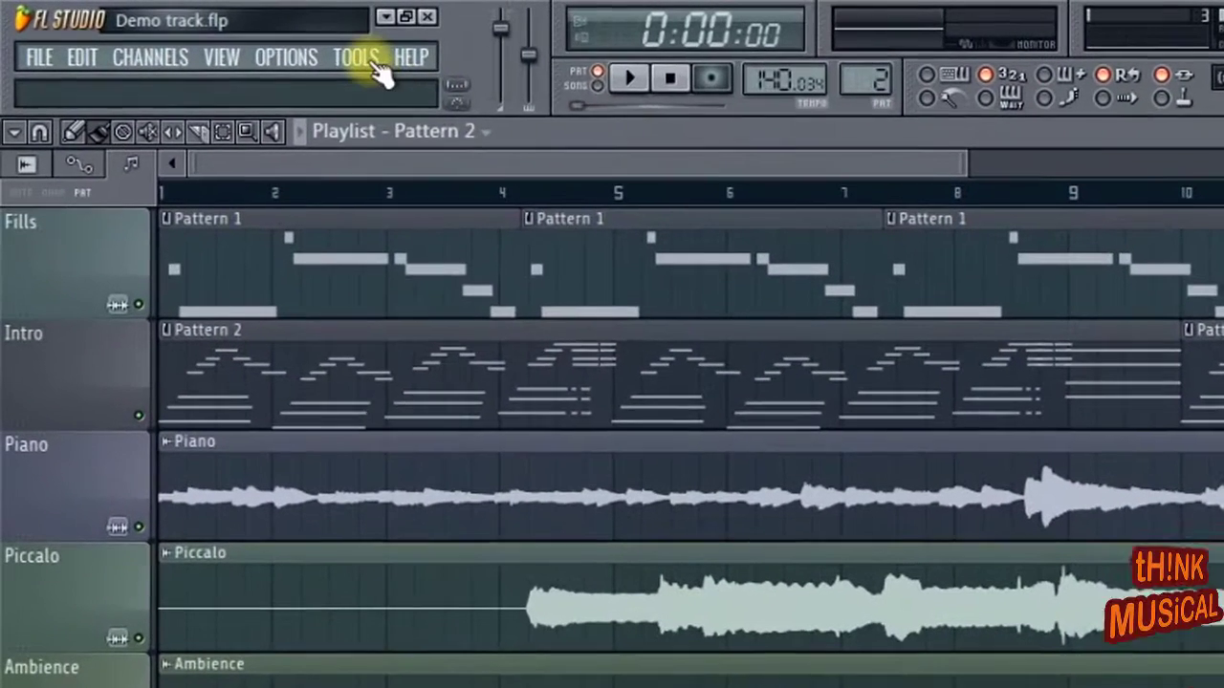
# - Run the Prepare for MIDI export macro, converting all channels to MIDI Out
pyautogui.click(216, 35)
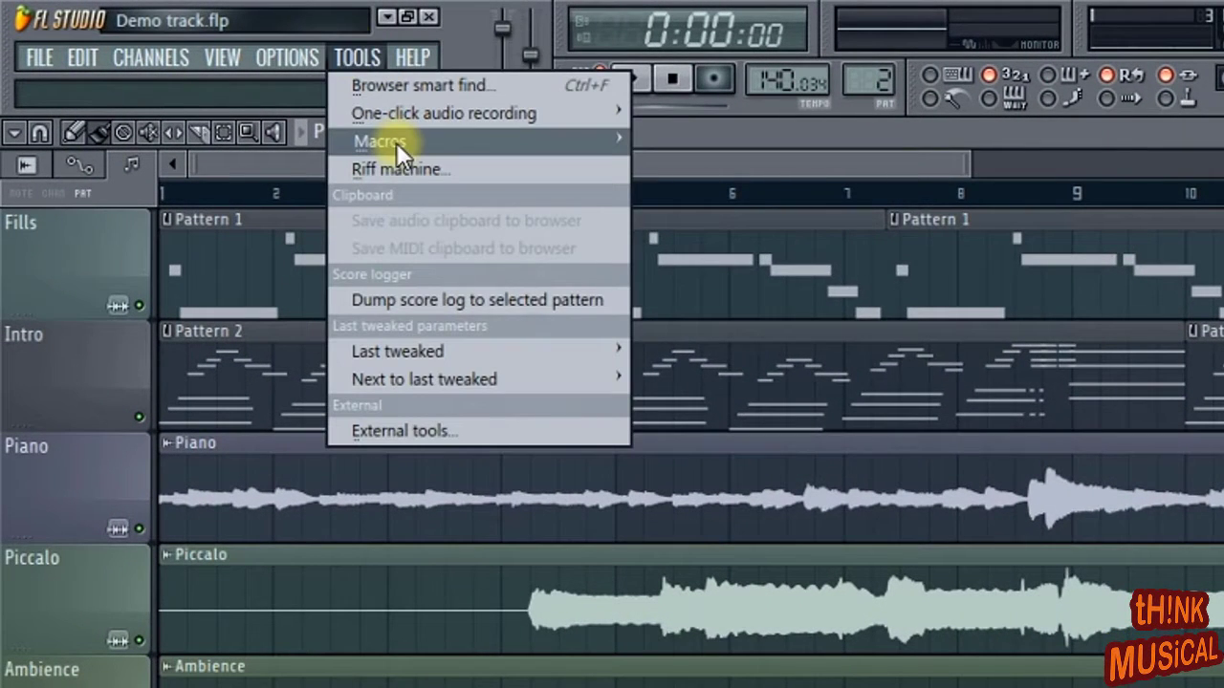
pyautogui.moveTo(380, 141)
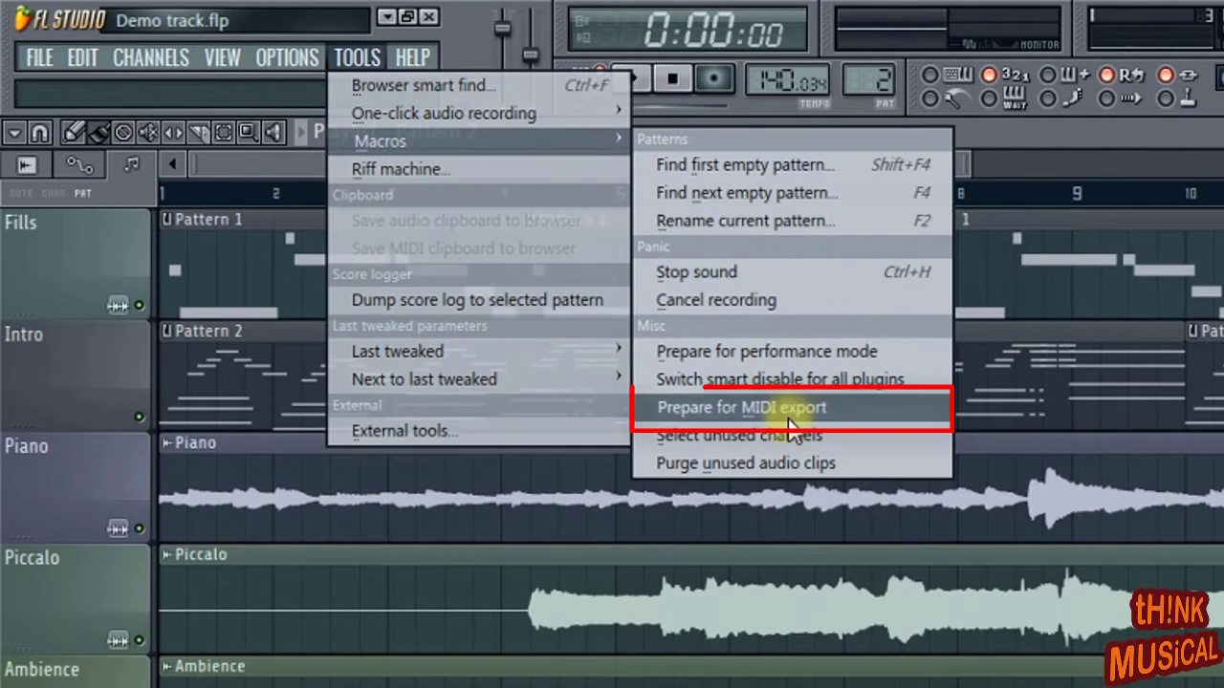
pyautogui.click(784, 414)
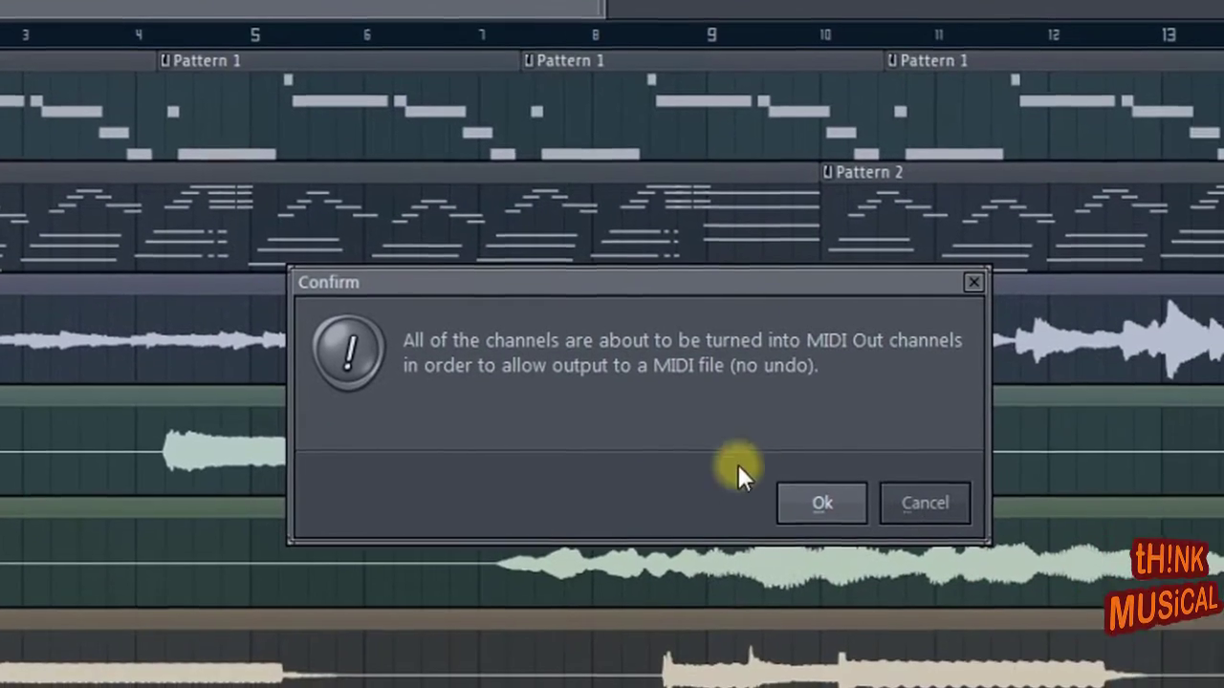
pyautogui.click(821, 507)
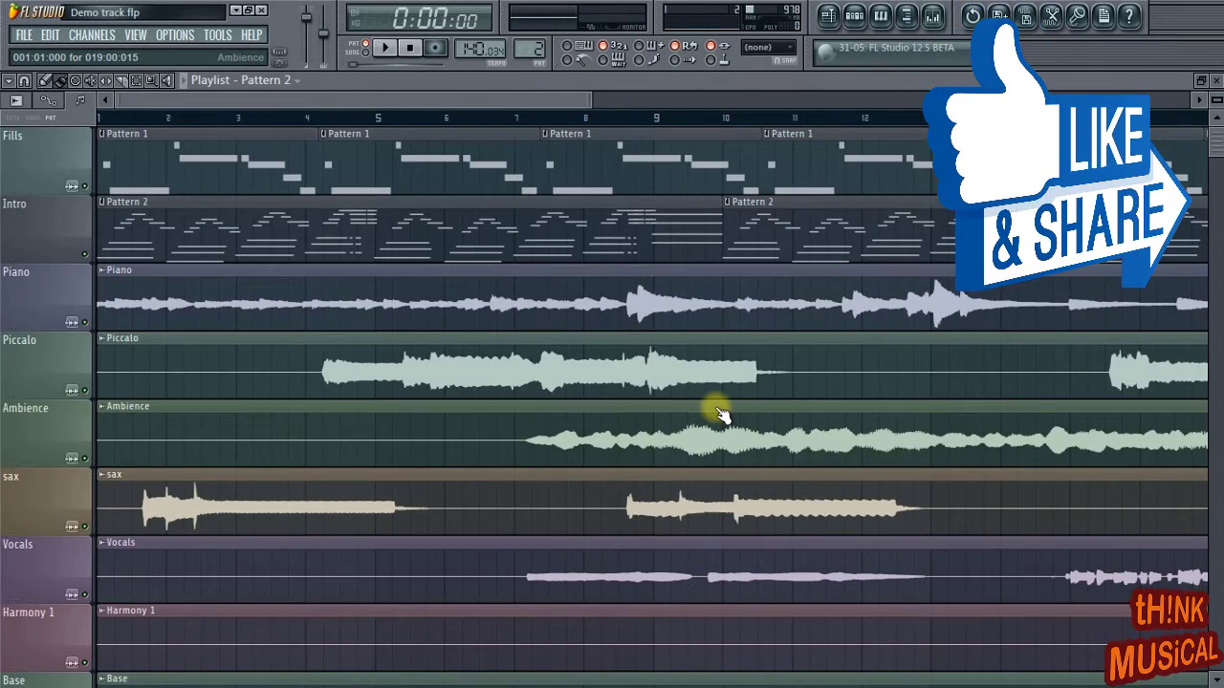
# - Export the MIDI file to the Desktop as Demo track midi.mid
pyautogui.click(24, 35)
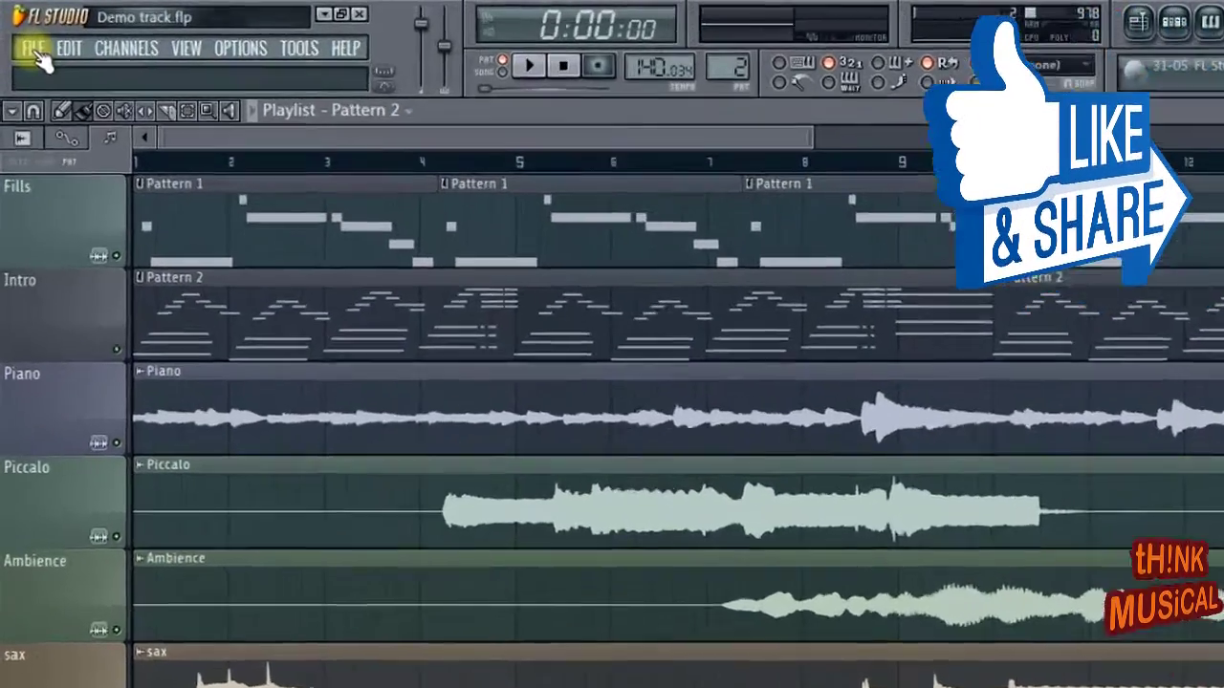
pyautogui.moveTo(73, 321)
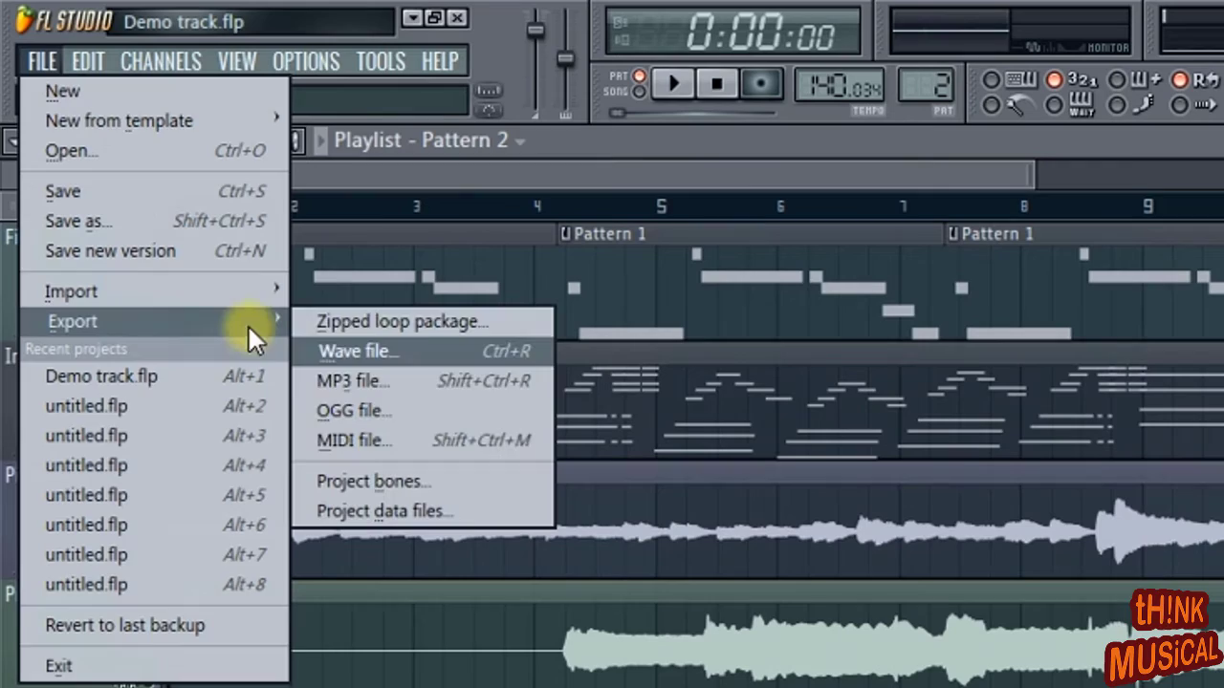
pyautogui.click(402, 440)
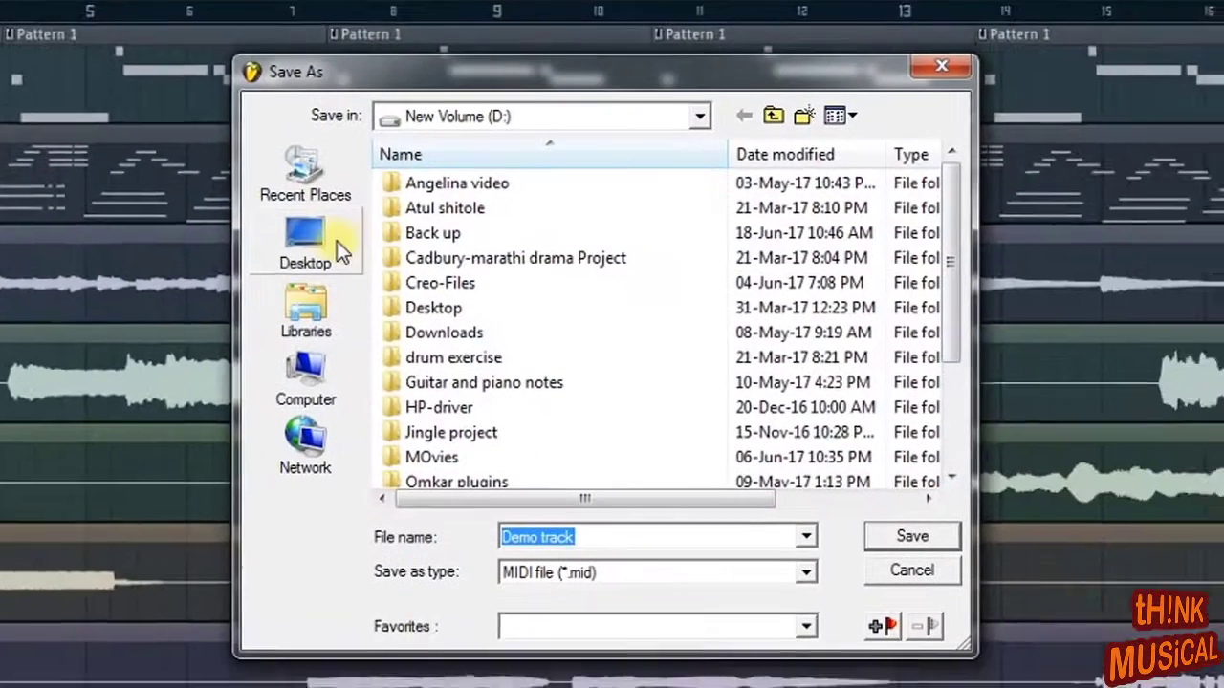
pyautogui.click(302, 244)
pyautogui.click(651, 540)
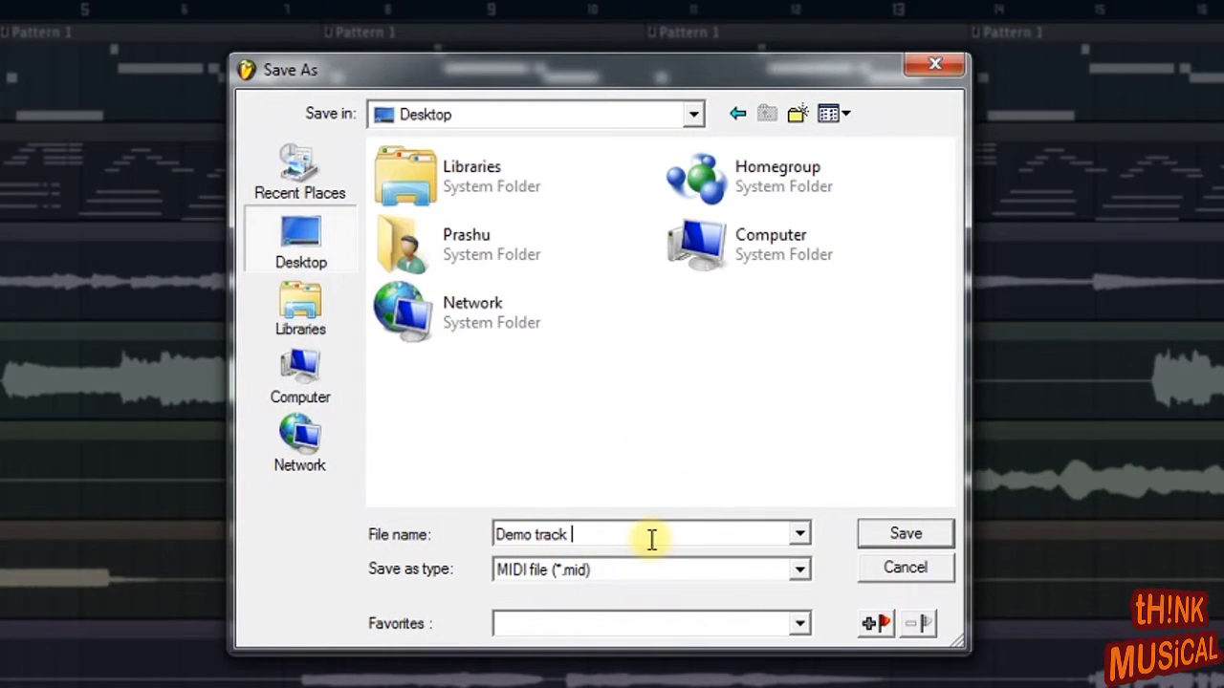
pyautogui.write('midi')
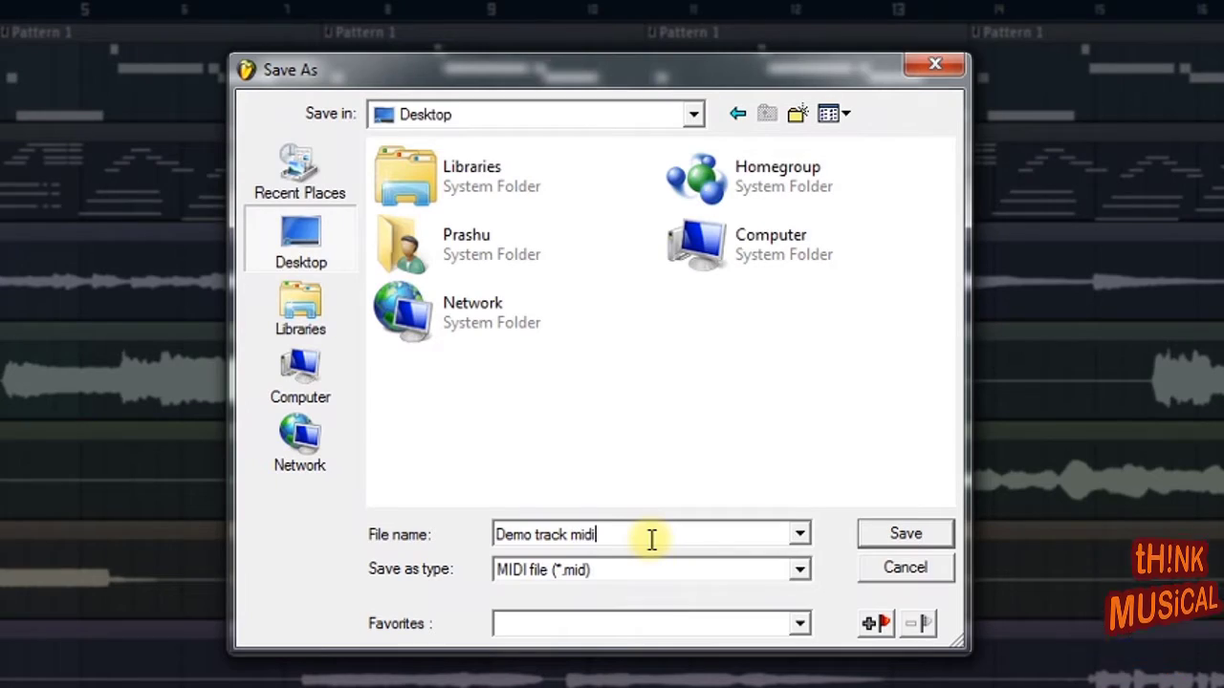
pyautogui.press('Return')
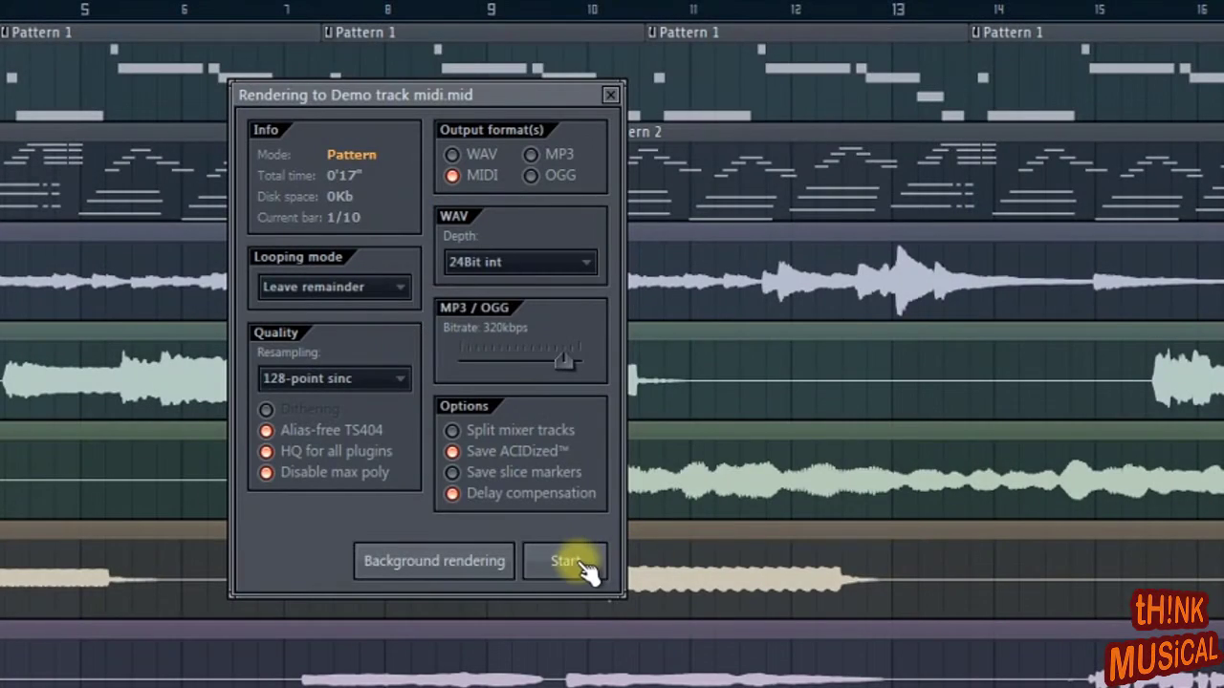
pyautogui.click(578, 562)
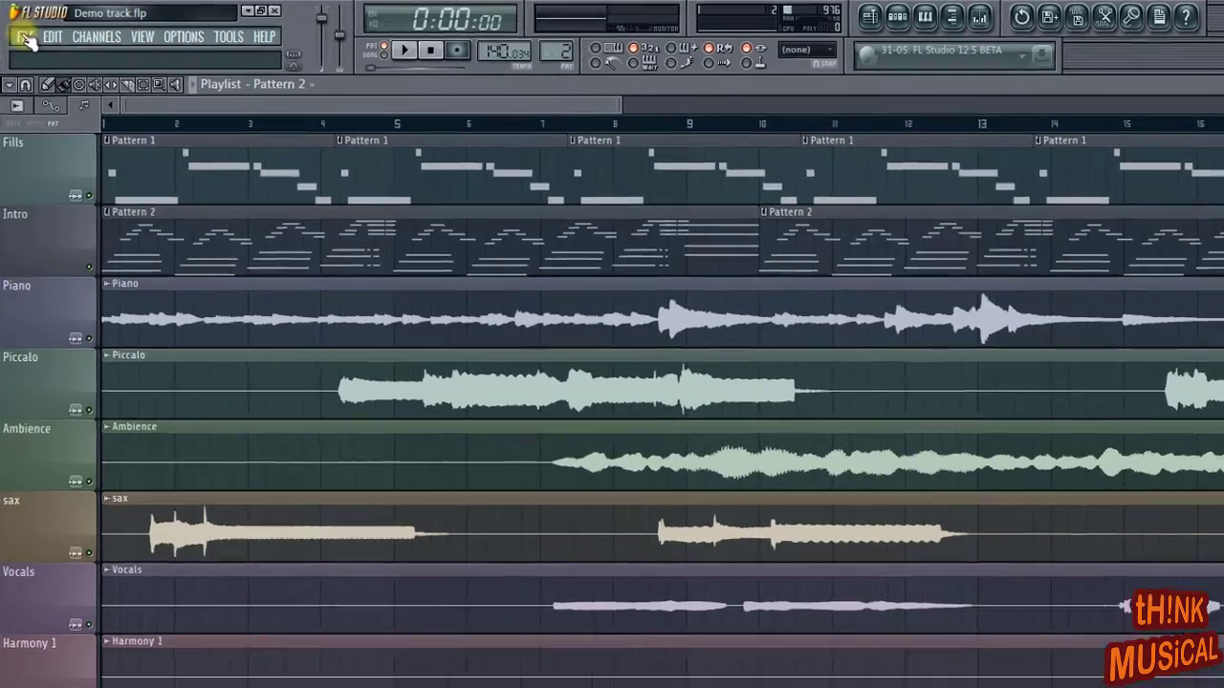
# - Export the project bones to the Desktop, then minimize FL Studio
pyautogui.click(26, 38)
pyautogui.moveTo(68, 299)
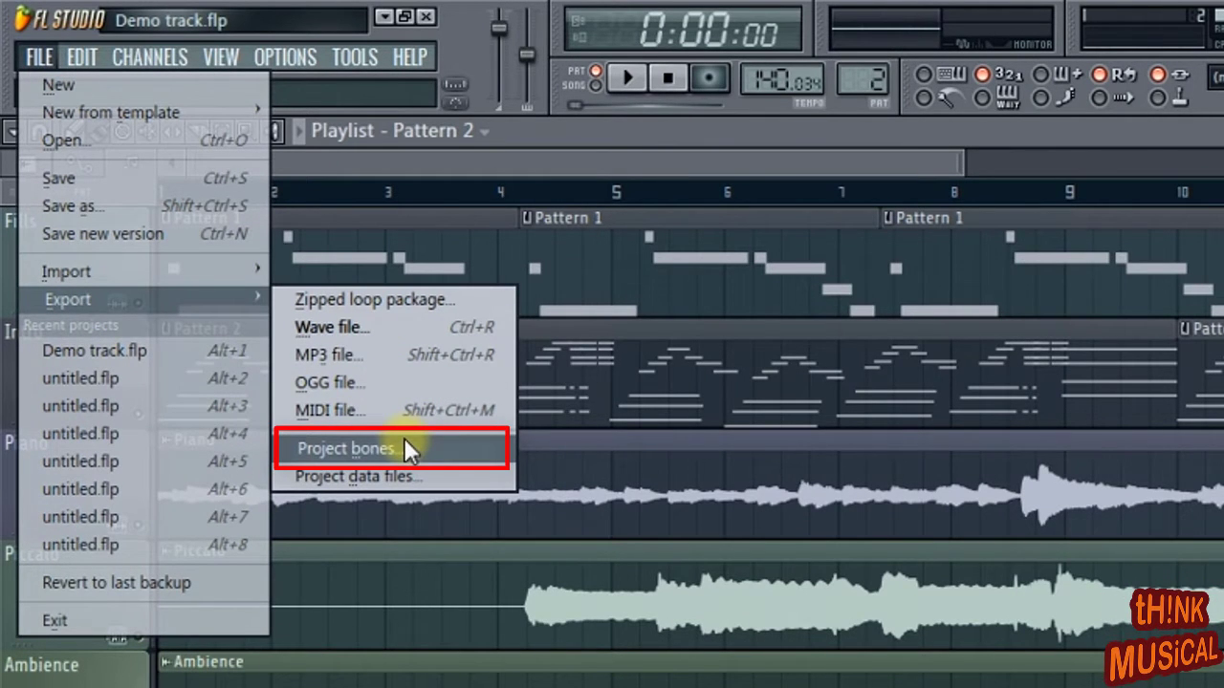
pyautogui.click(404, 445)
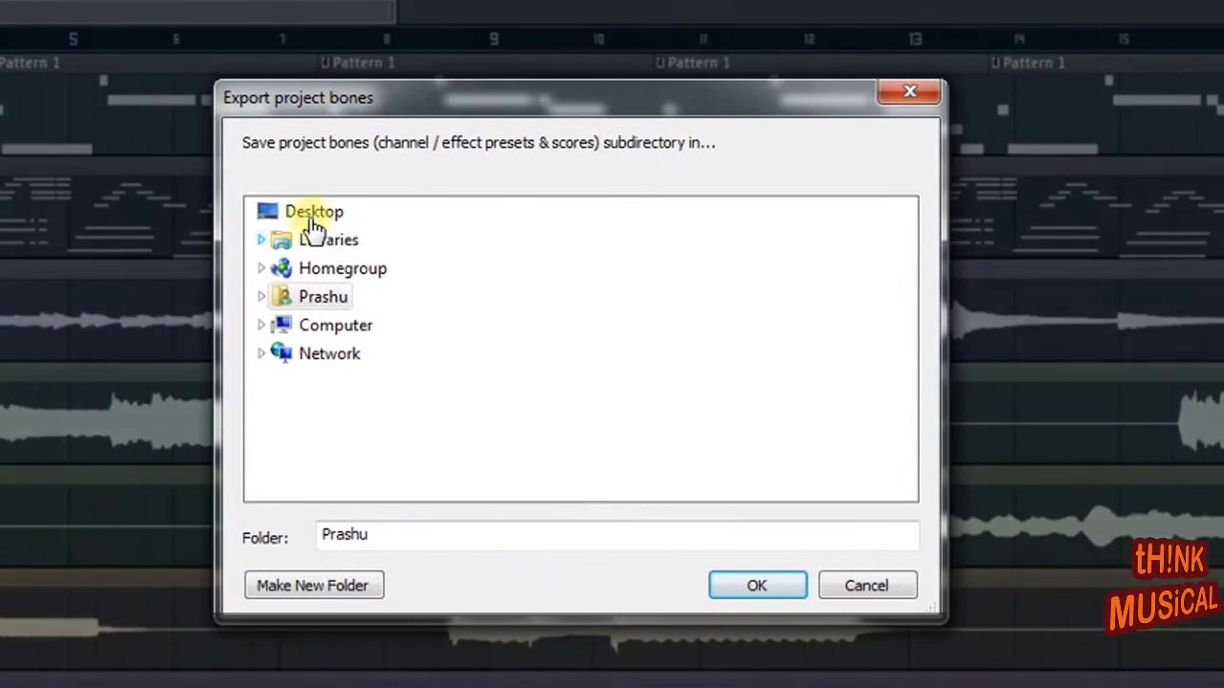
pyautogui.click(311, 214)
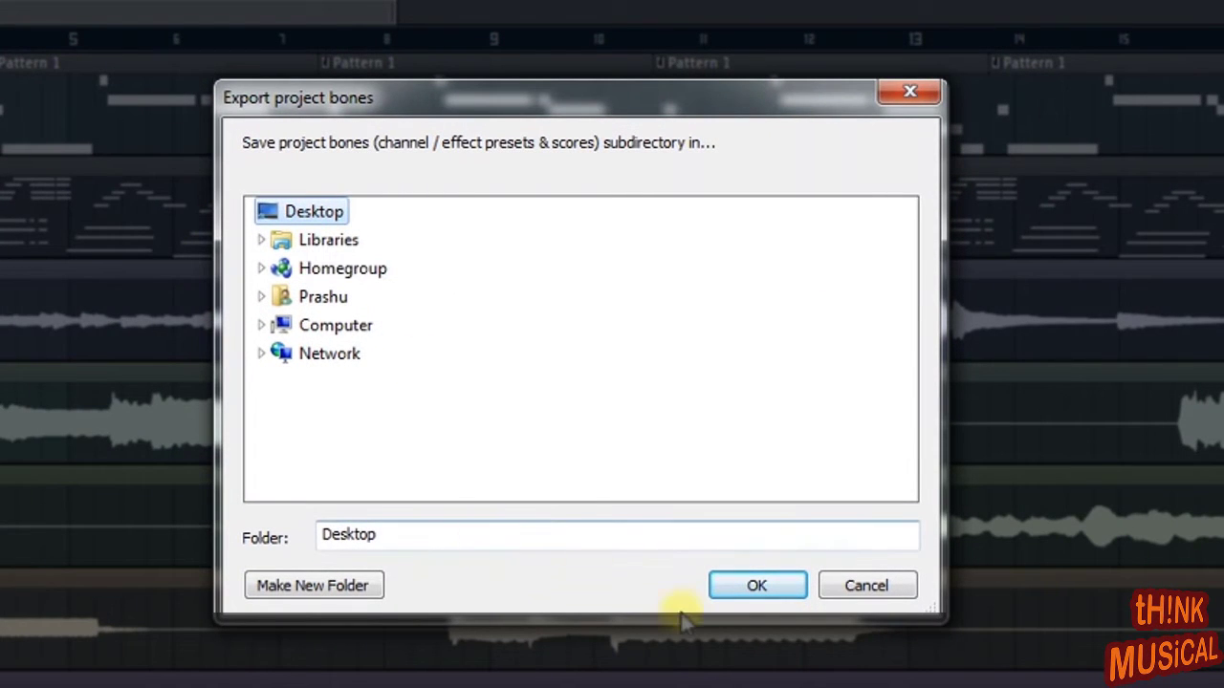
pyautogui.click(765, 579)
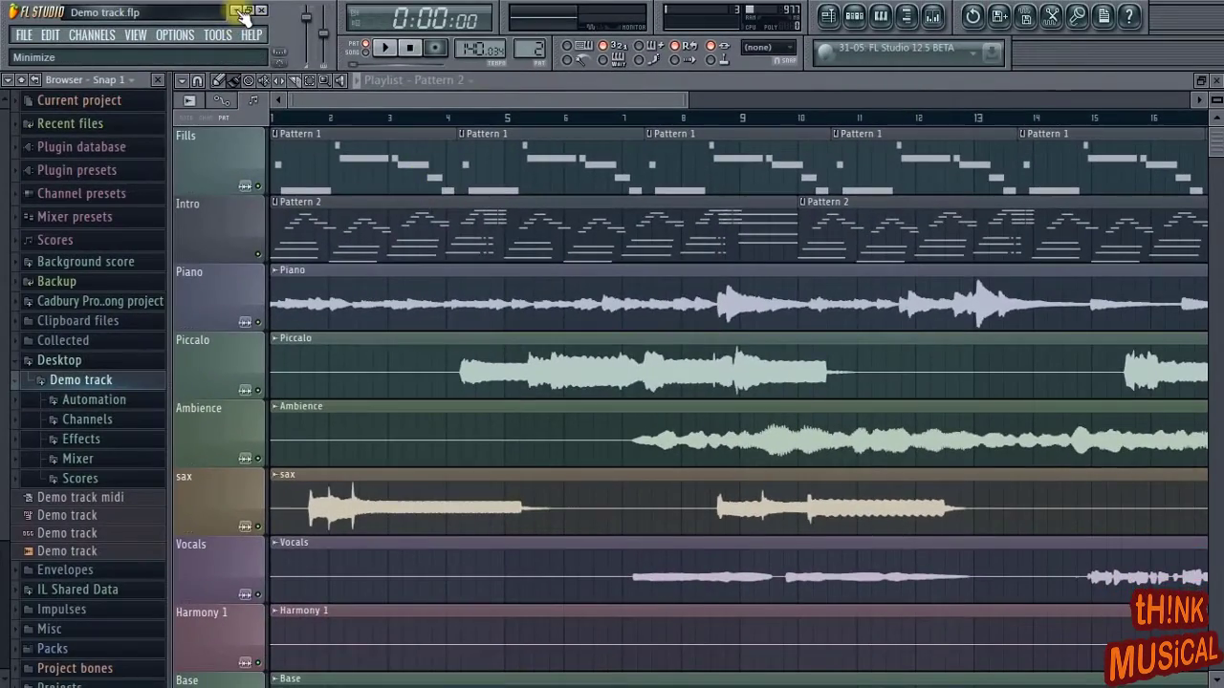
pyautogui.click(237, 10)
# - Open the Demo track folder and browse its Channels, Audio clips and Effects folders
pyautogui.doubleClick(34, 464)
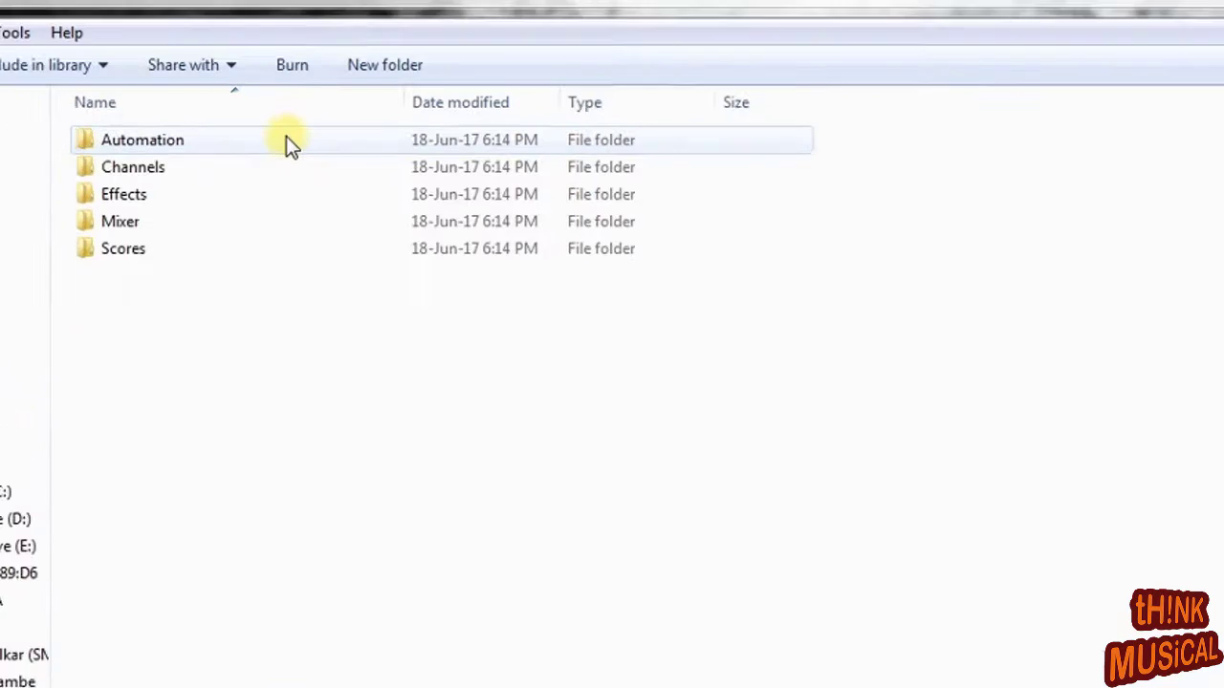
pyautogui.press('Down')
pyautogui.moveTo(133, 167)
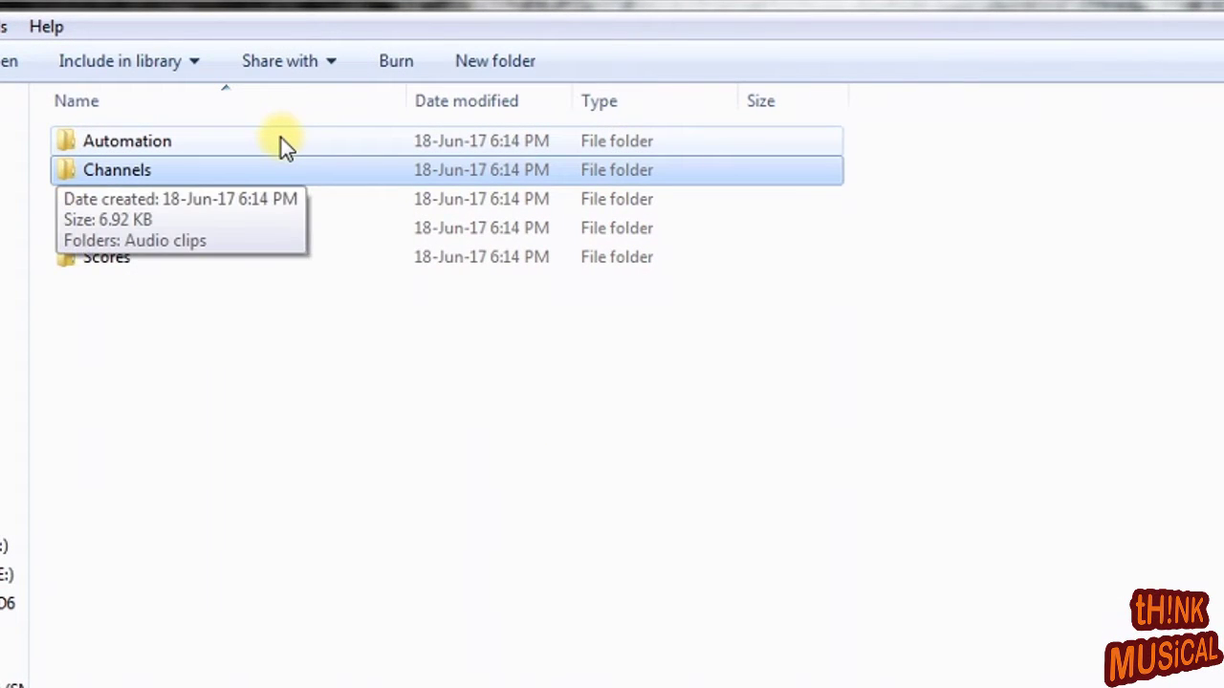
pyautogui.press('Return')
pyautogui.press('Down')
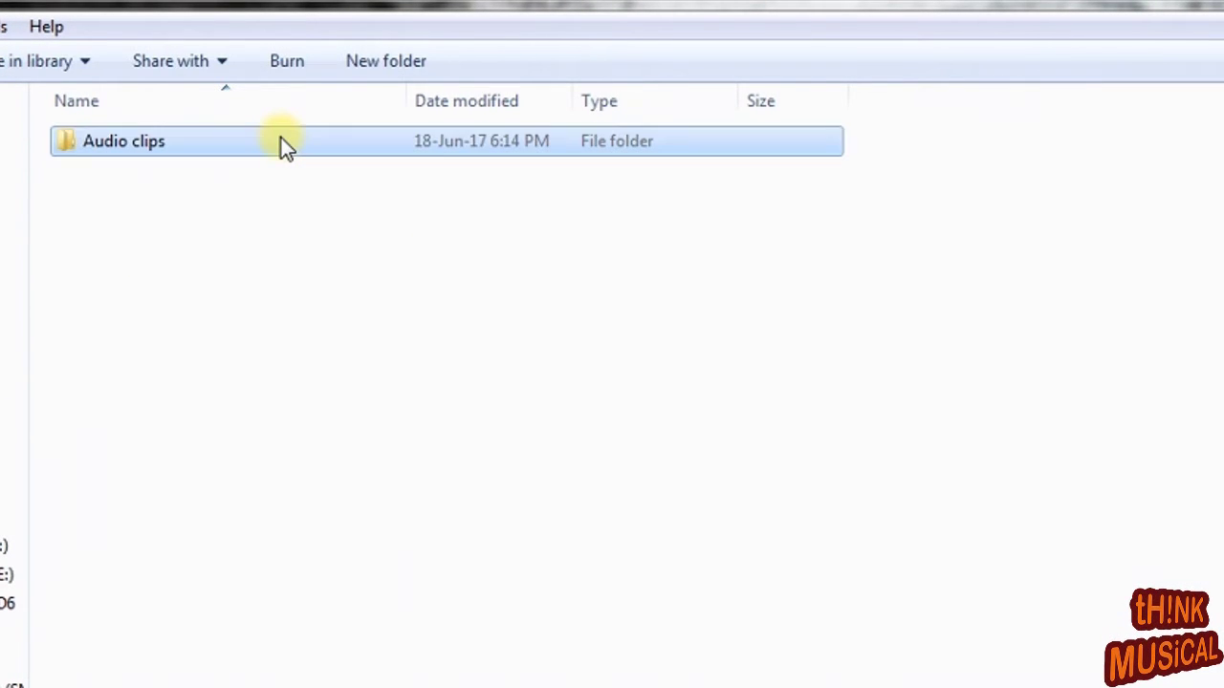
pyautogui.press('Return')
pyautogui.press('BackSpace')
pyautogui.press('BackSpace')
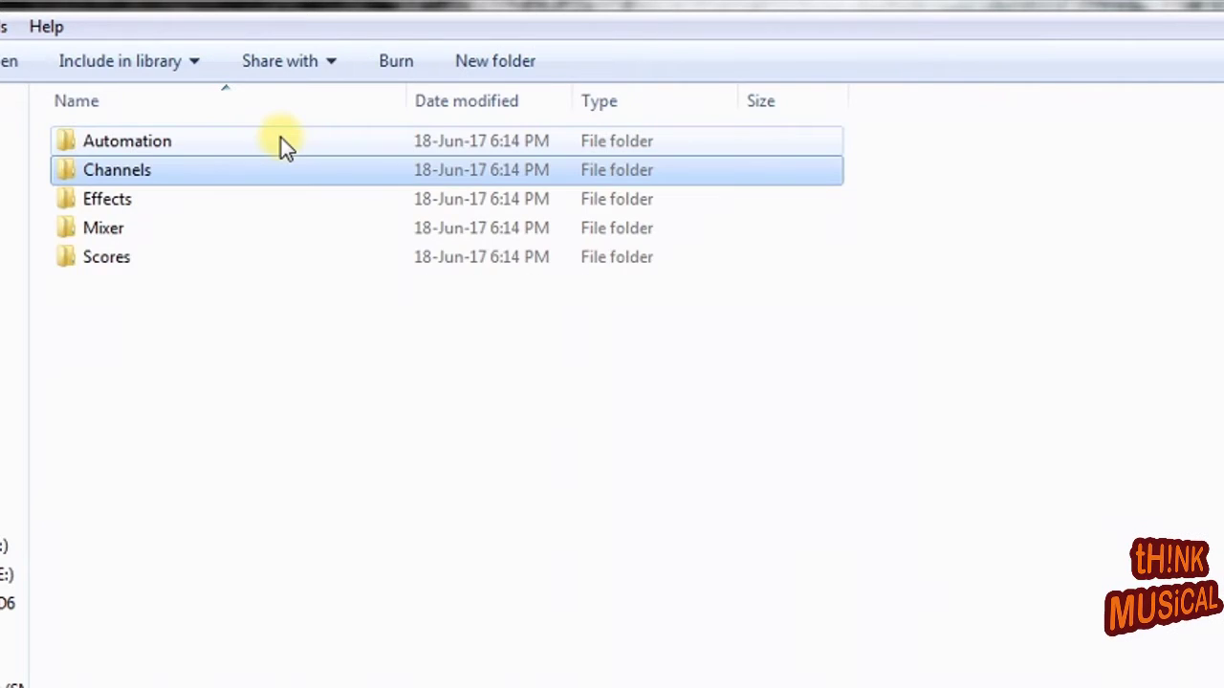
pyautogui.press('Down')
pyautogui.press('Return')
pyautogui.press('Down')
pyautogui.press('Down')
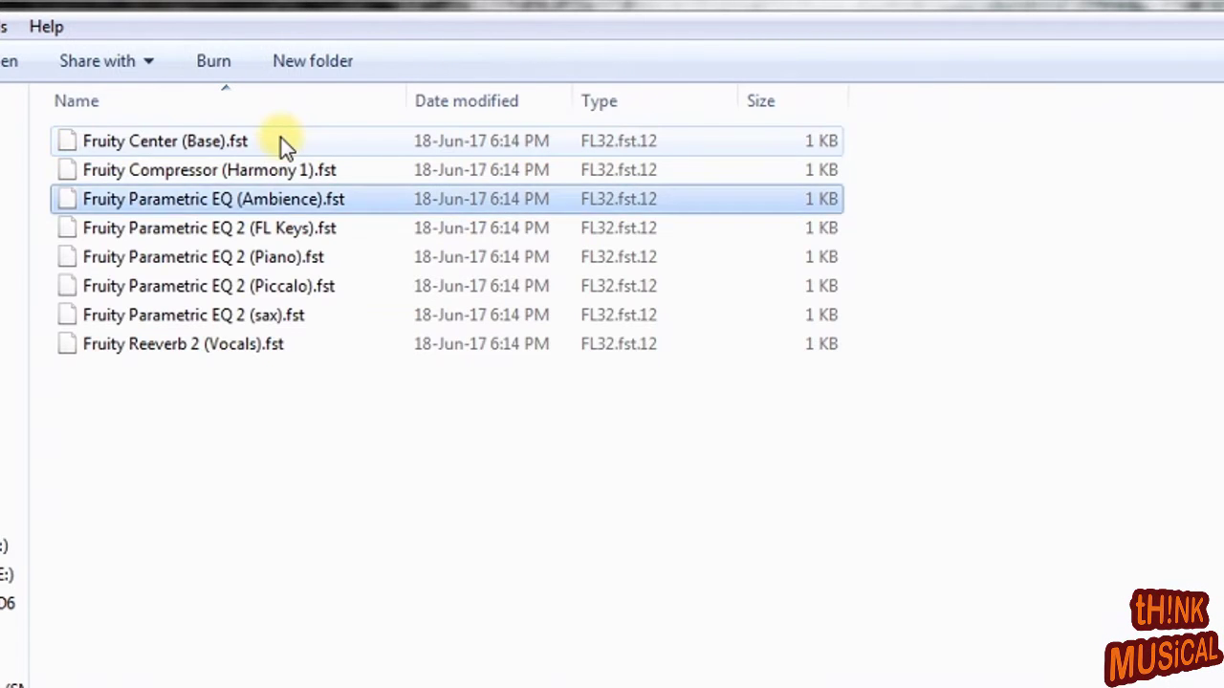
pyautogui.press('Down')
pyautogui.press('BackSpace')
# - Browse the Mixer folder's presets, then open the Scores folder
pyautogui.press('Down')
pyautogui.press('Return')
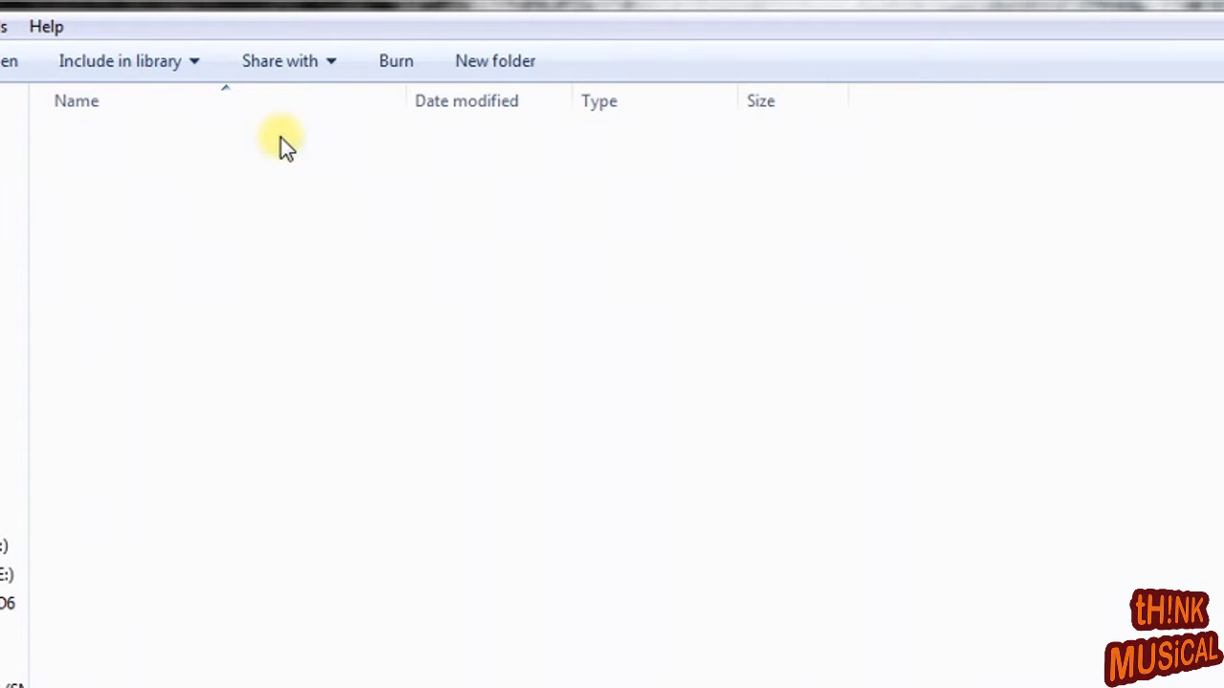
pyautogui.press('Down')
pyautogui.press('Down')
pyautogui.press('Down')
pyautogui.press('Down')
pyautogui.press('Down')
pyautogui.press('Down')
pyautogui.press('Down')
pyautogui.press('Down')
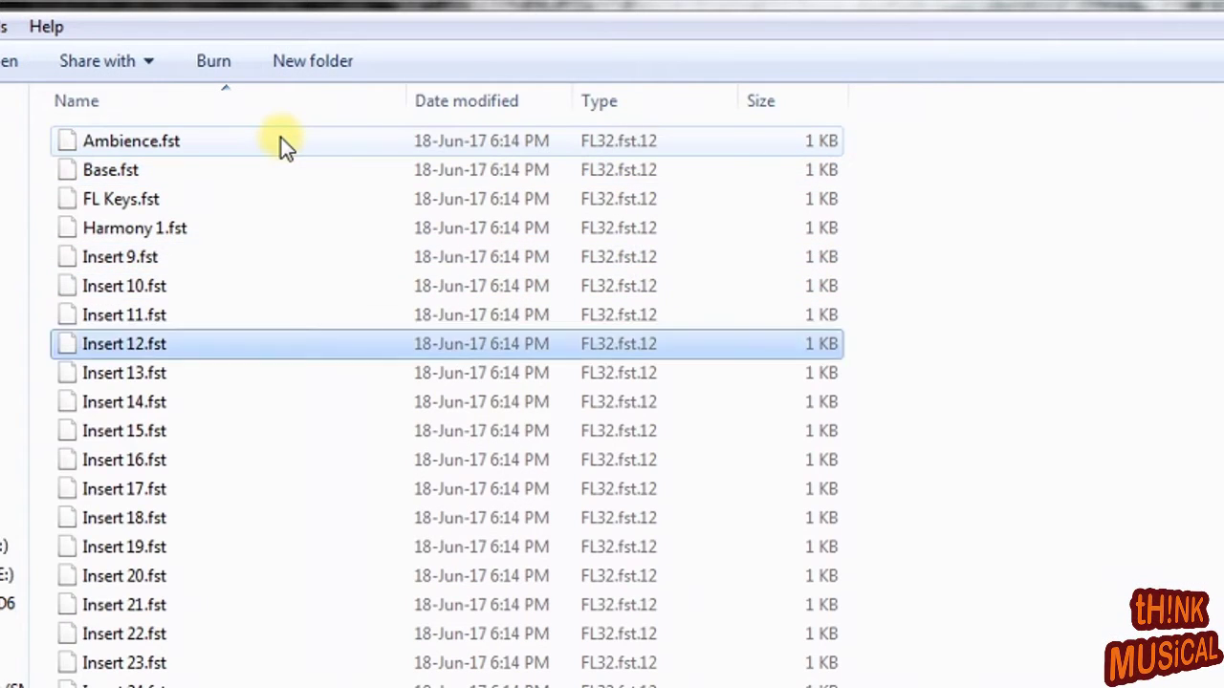
pyautogui.press('Down')
pyautogui.press('Down')
pyautogui.press('Down')
pyautogui.scroll(-6, 282, 144)
pyautogui.scroll(-1, 281, 138)
pyautogui.press('BackSpace')
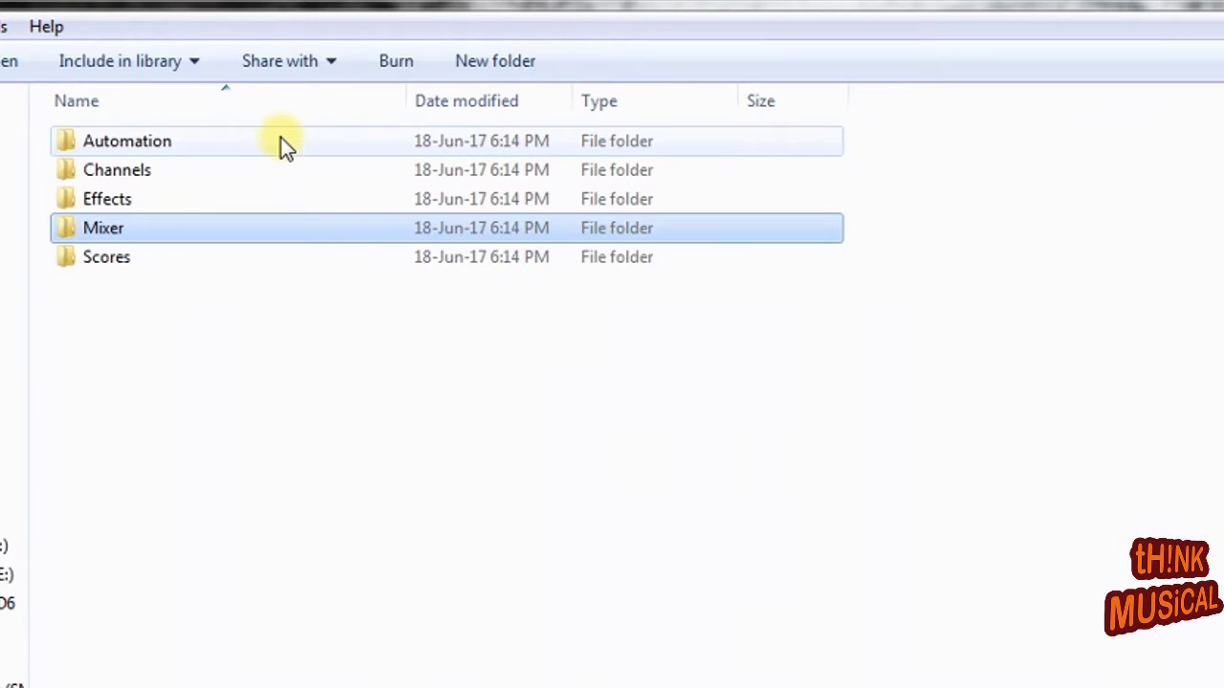
pyautogui.press('Down')
pyautogui.press('Return')
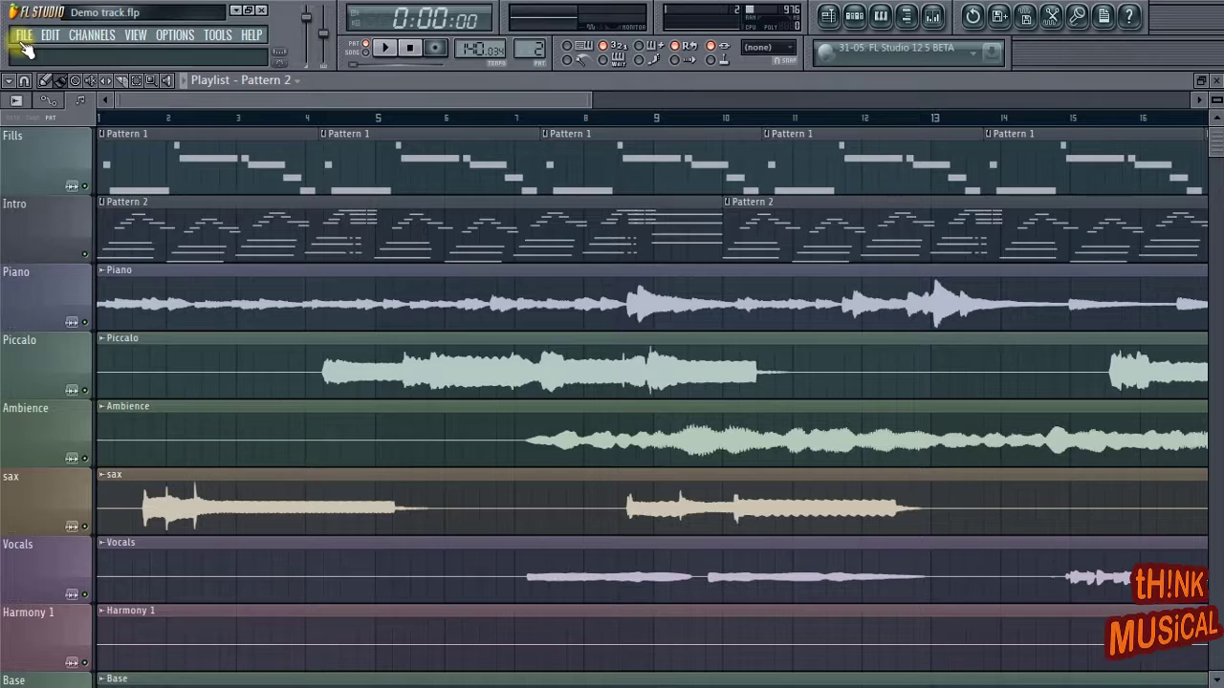
# - Create a new Empty-template project, discarding Demo track changes, and show the browser folders
pyautogui.click(24, 36)
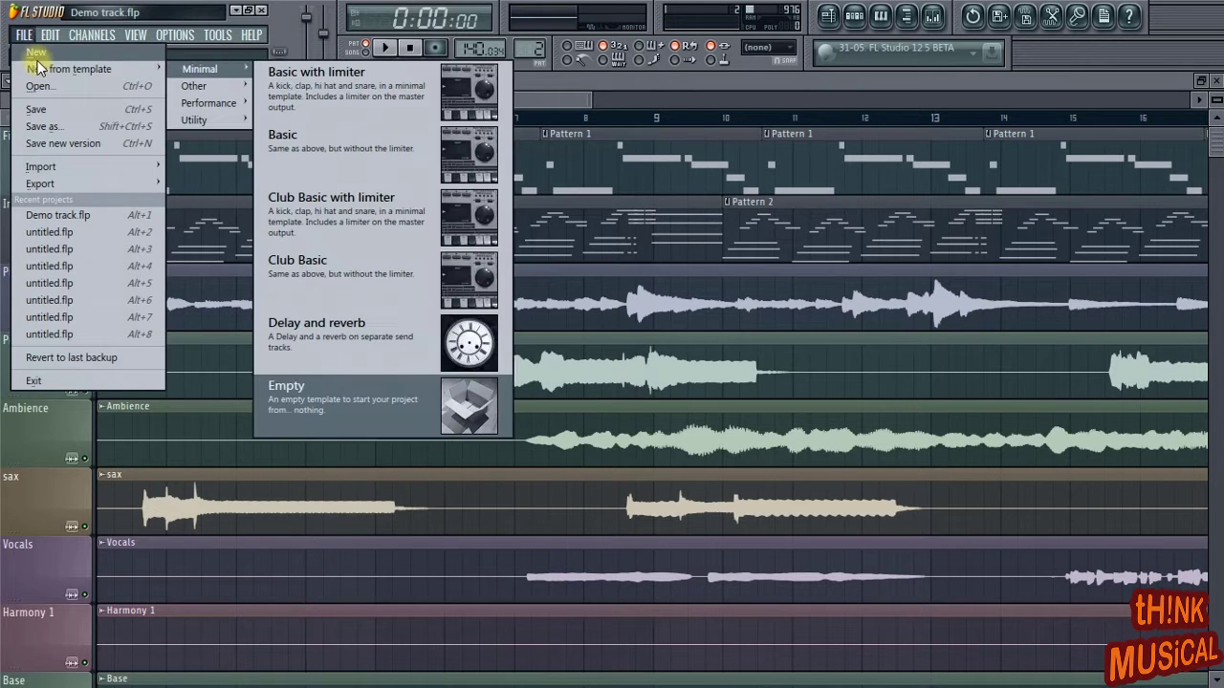
pyautogui.click(105, 64)
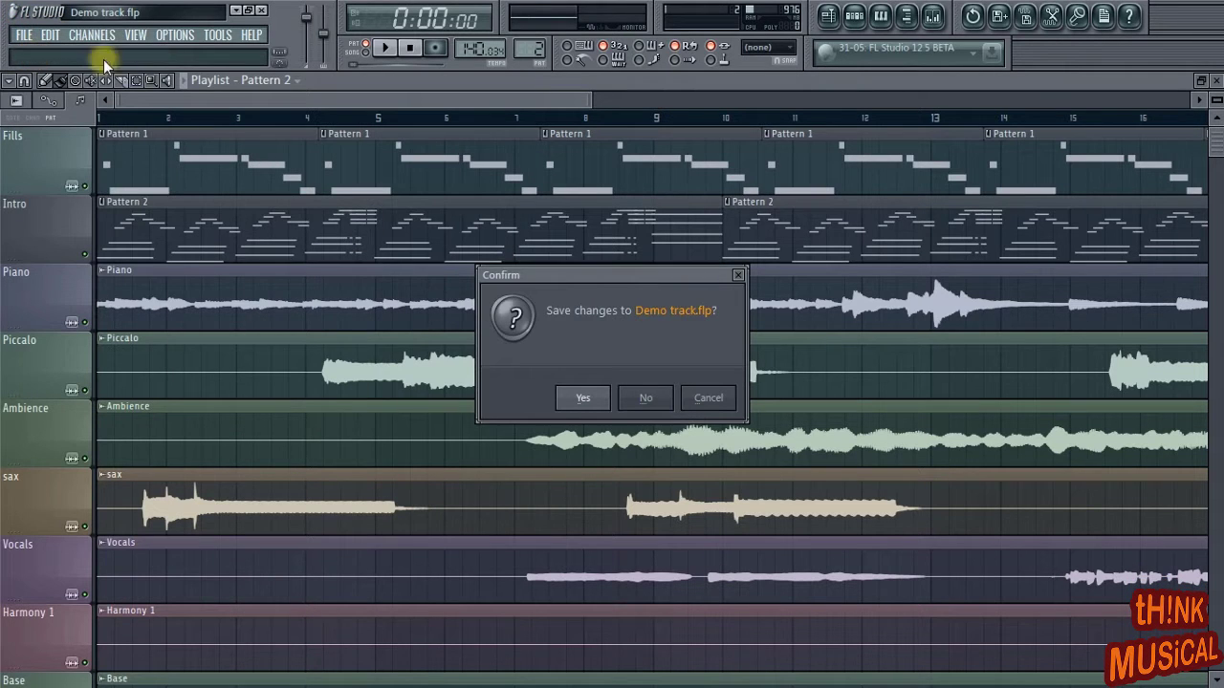
pyautogui.click(631, 400)
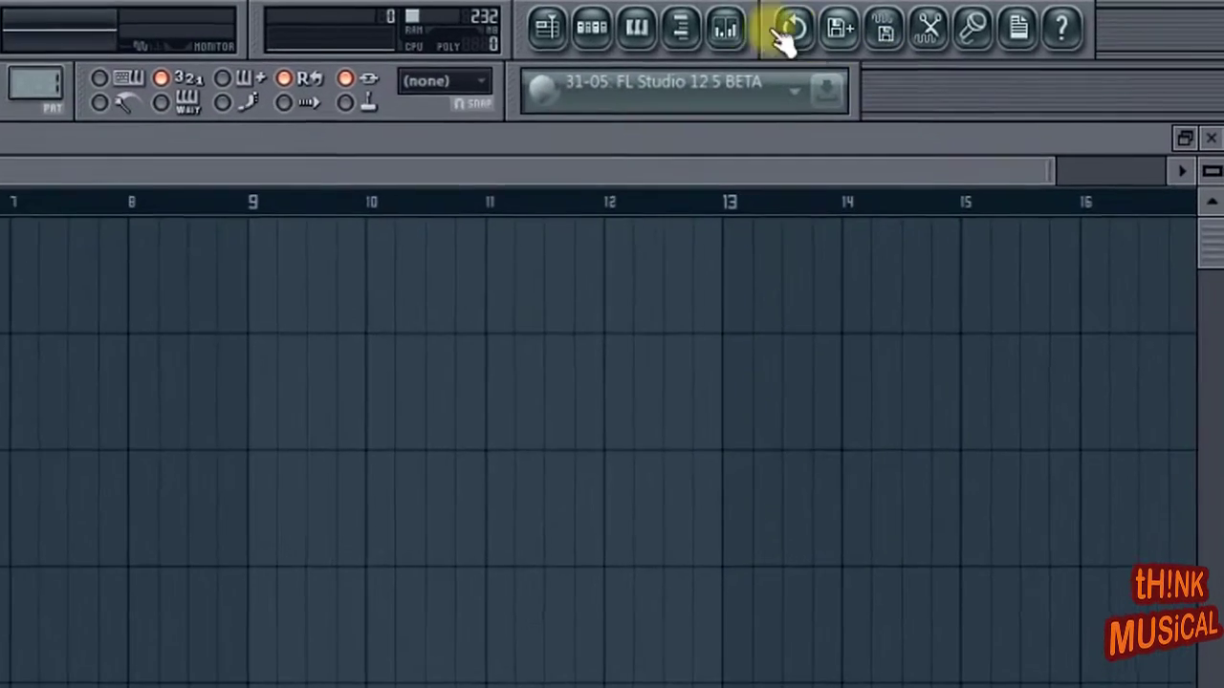
pyautogui.click(677, 38)
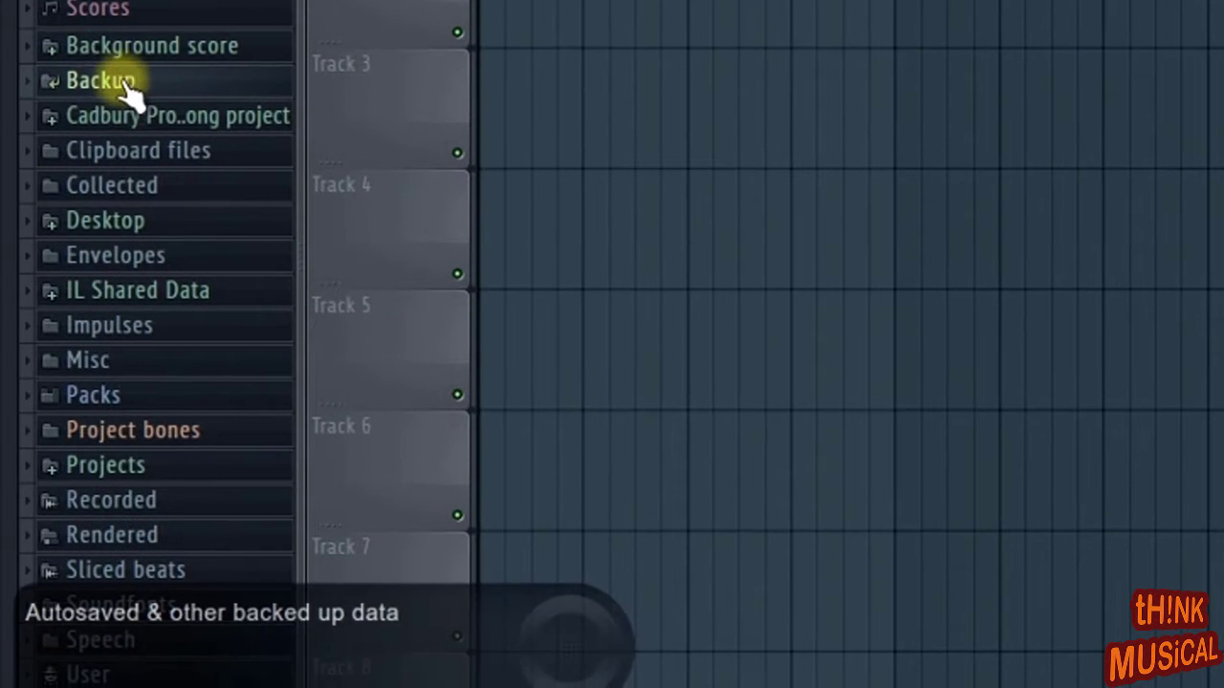
# - Expand Desktop > Demo track > Channels > Audio clips in the browser
pyautogui.click(91, 234)
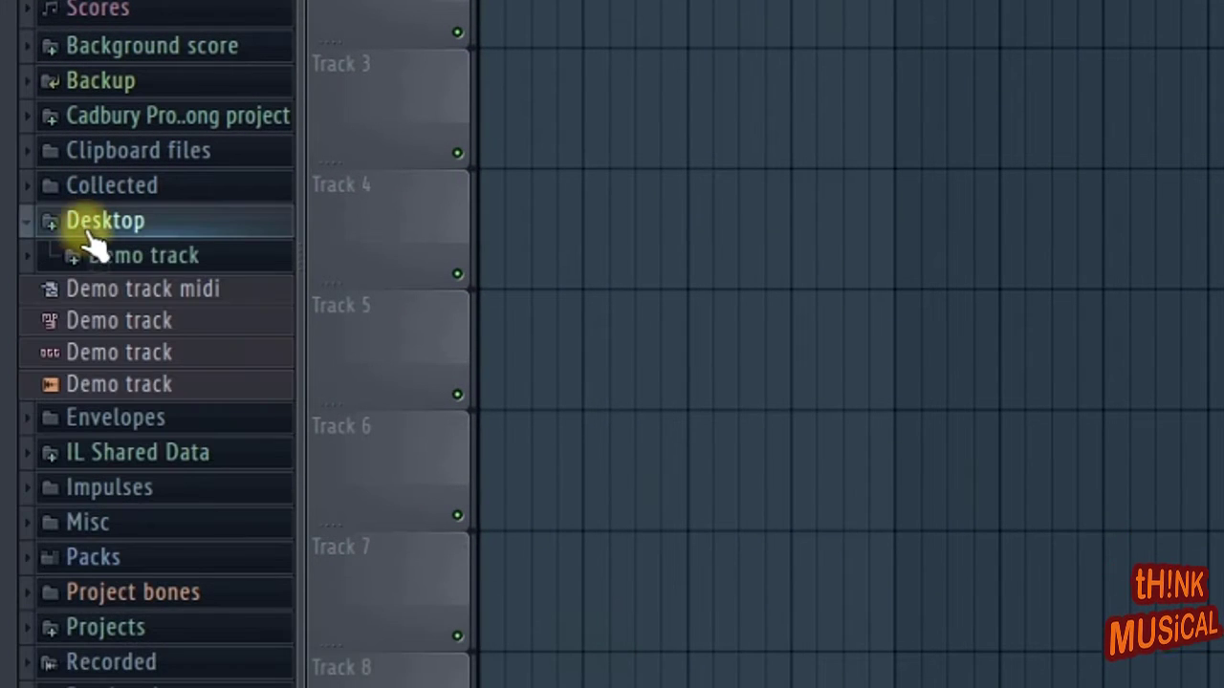
pyautogui.click(105, 266)
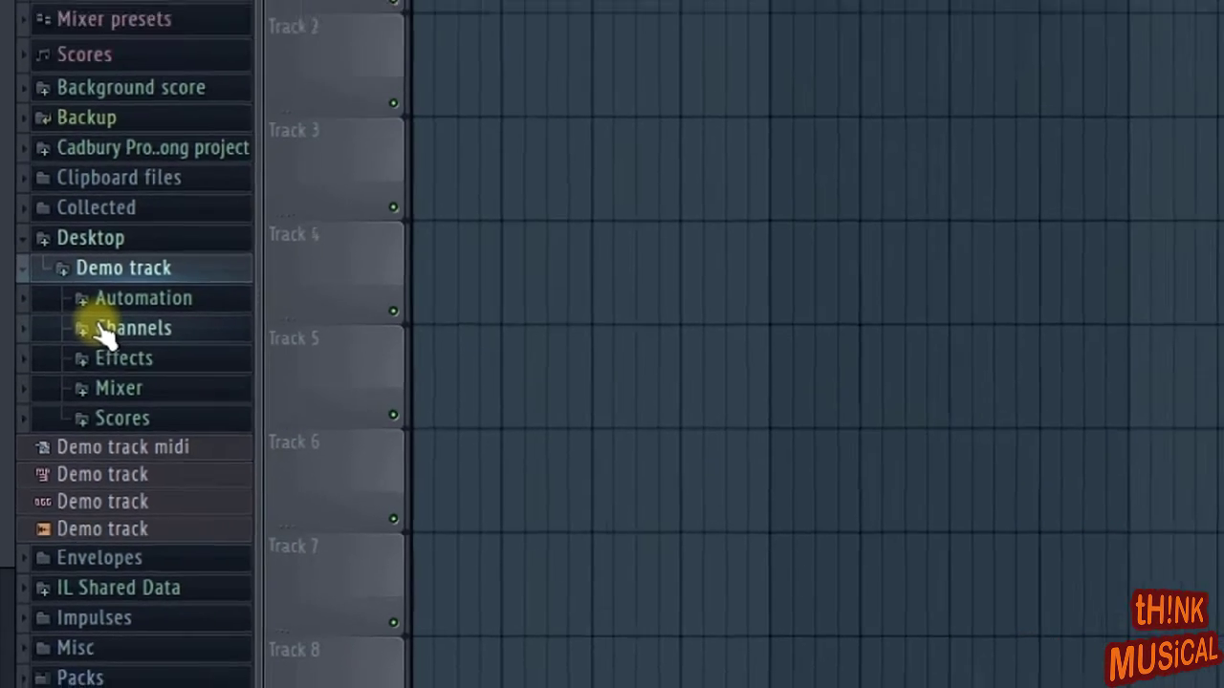
pyautogui.click(65, 397)
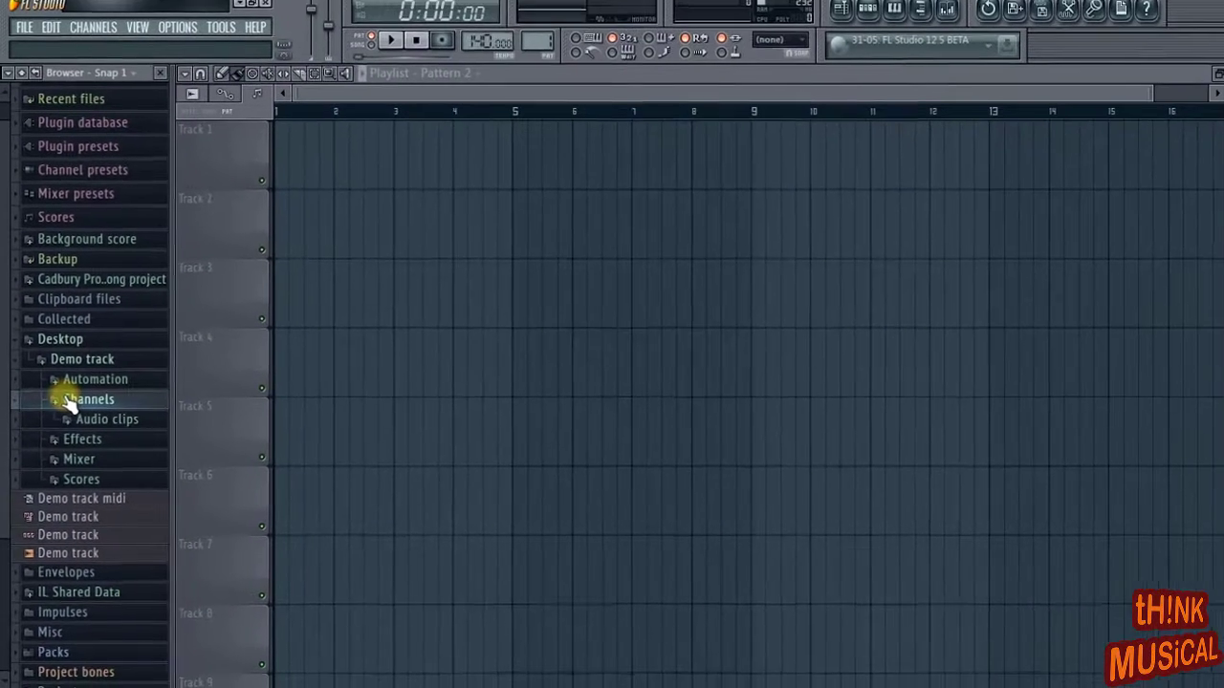
pyautogui.click(67, 402)
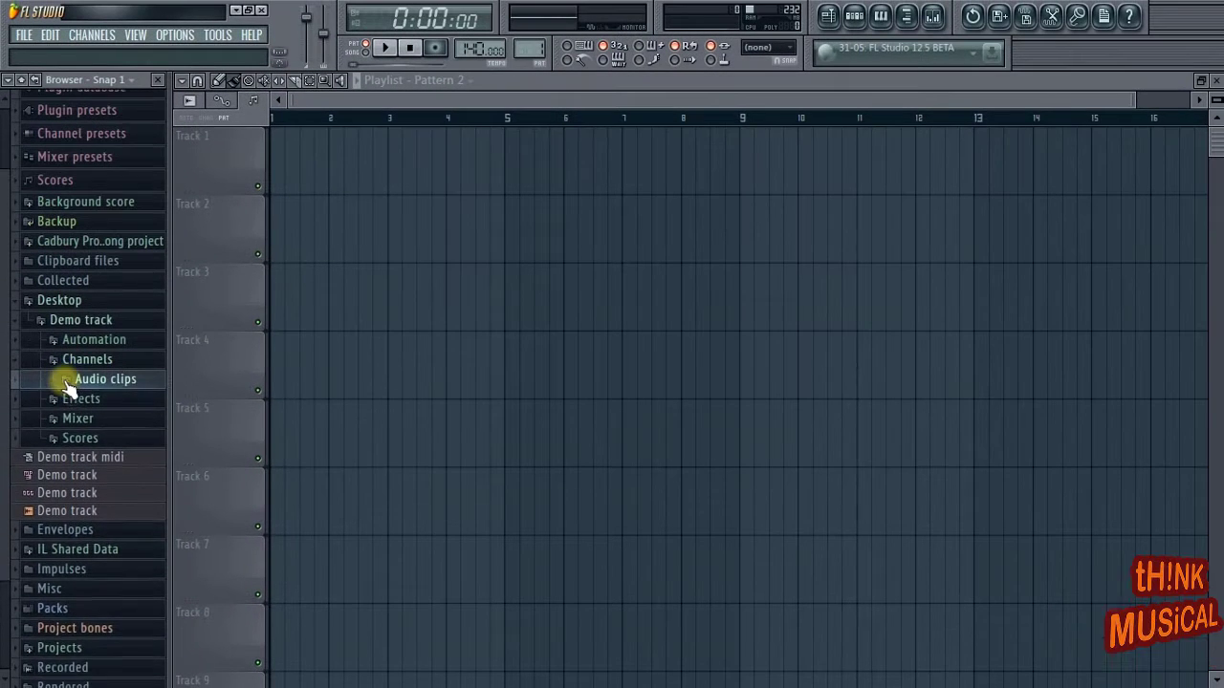
# - Load Ambience into the Sampler channel and Base into a new channel, viewing Base's settings
pyautogui.click(855, 23)
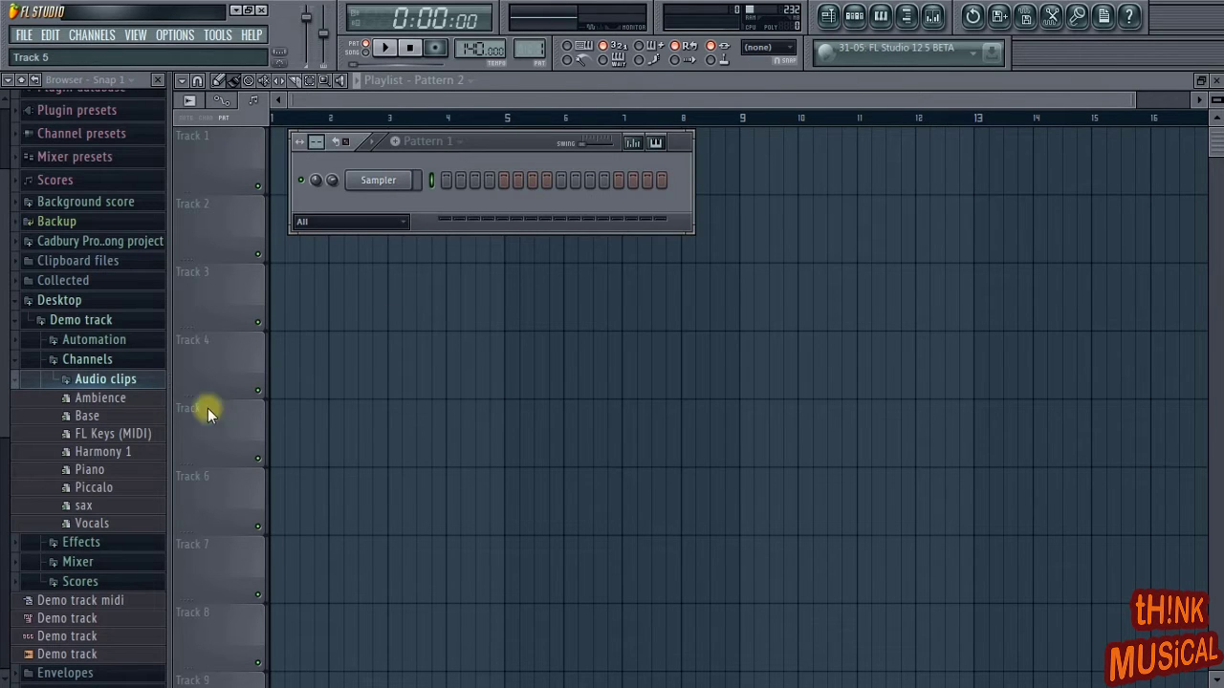
pyautogui.rightClick(122, 401)
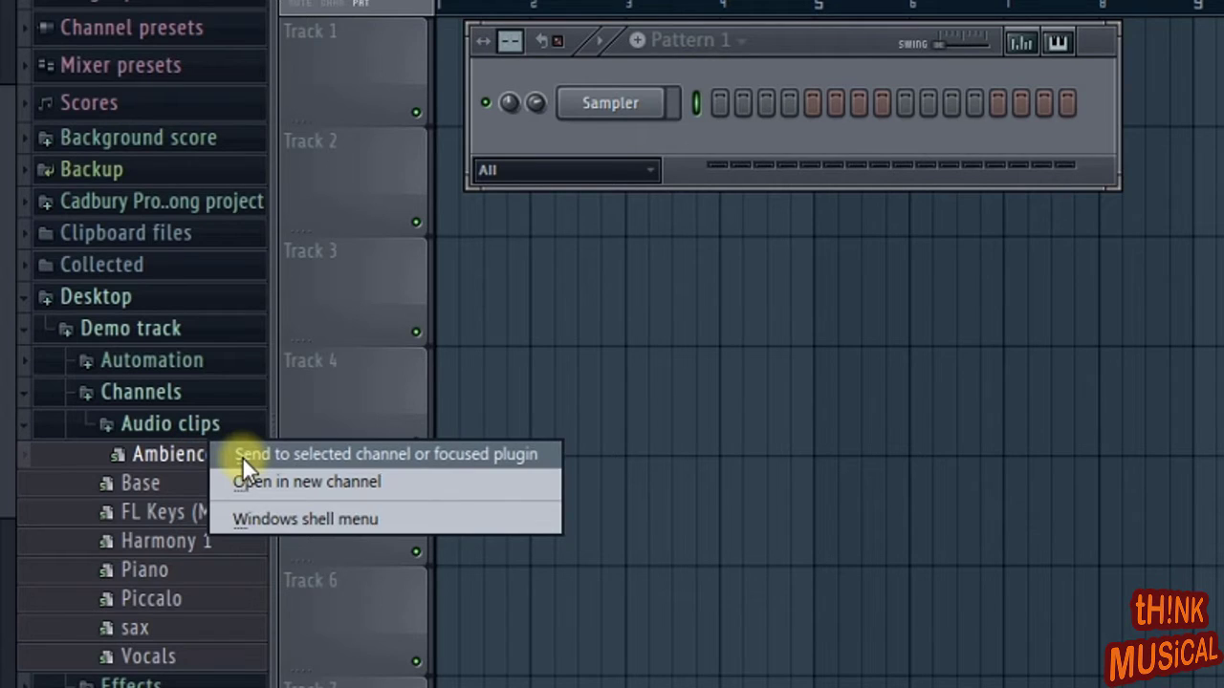
pyautogui.click(242, 456)
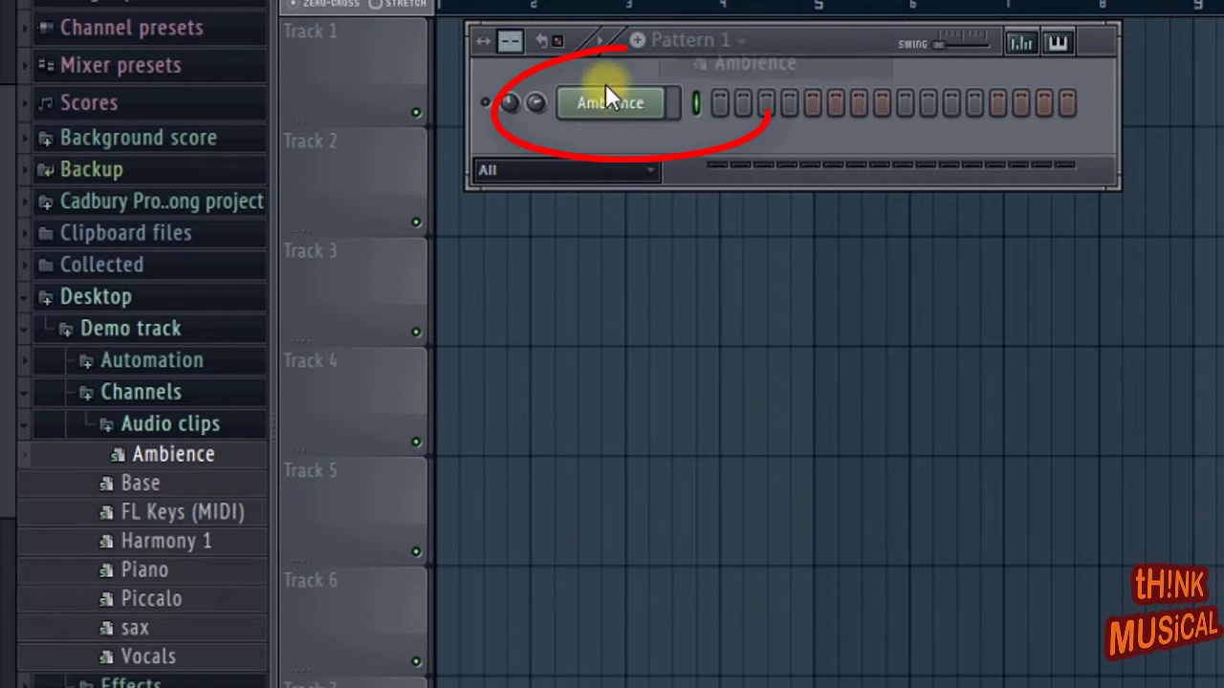
pyautogui.rightClick(164, 482)
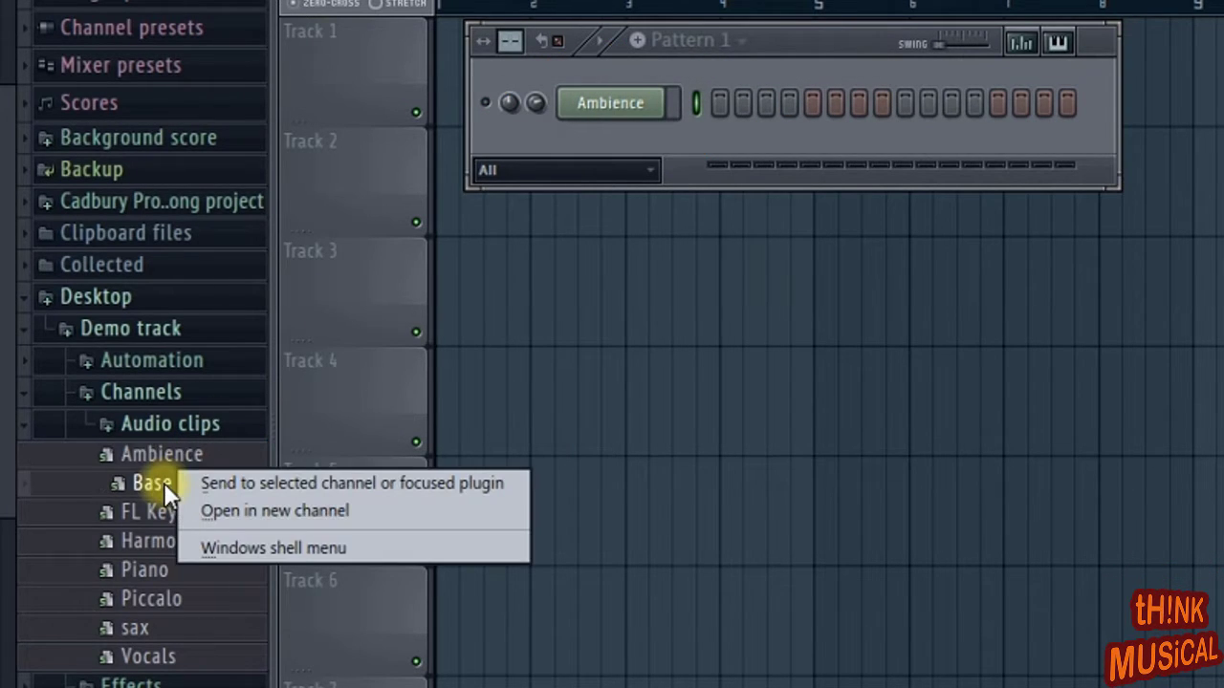
pyautogui.click(218, 511)
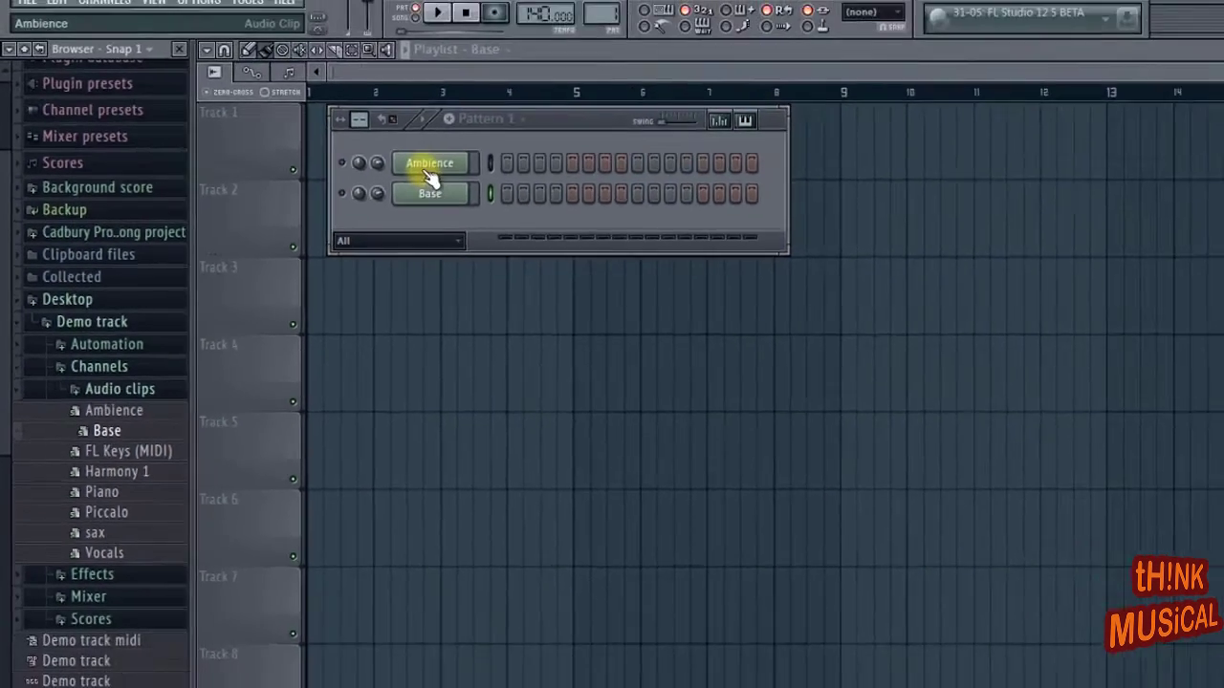
pyautogui.click(377, 181)
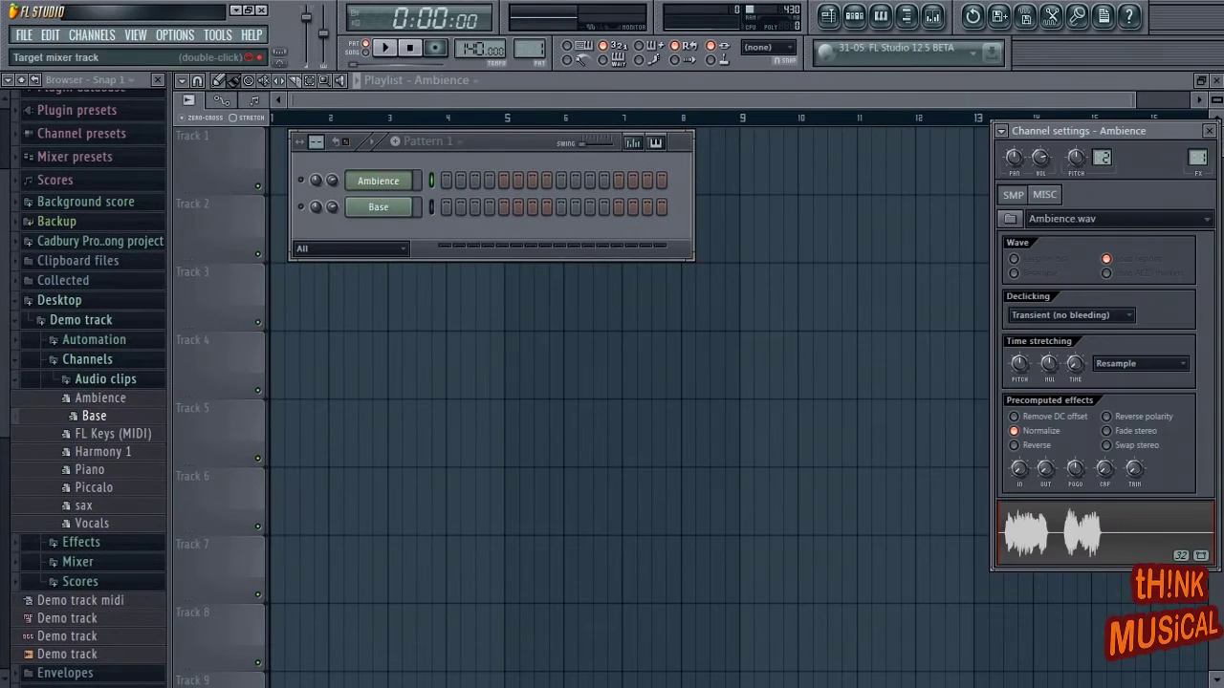
pyautogui.click(368, 208)
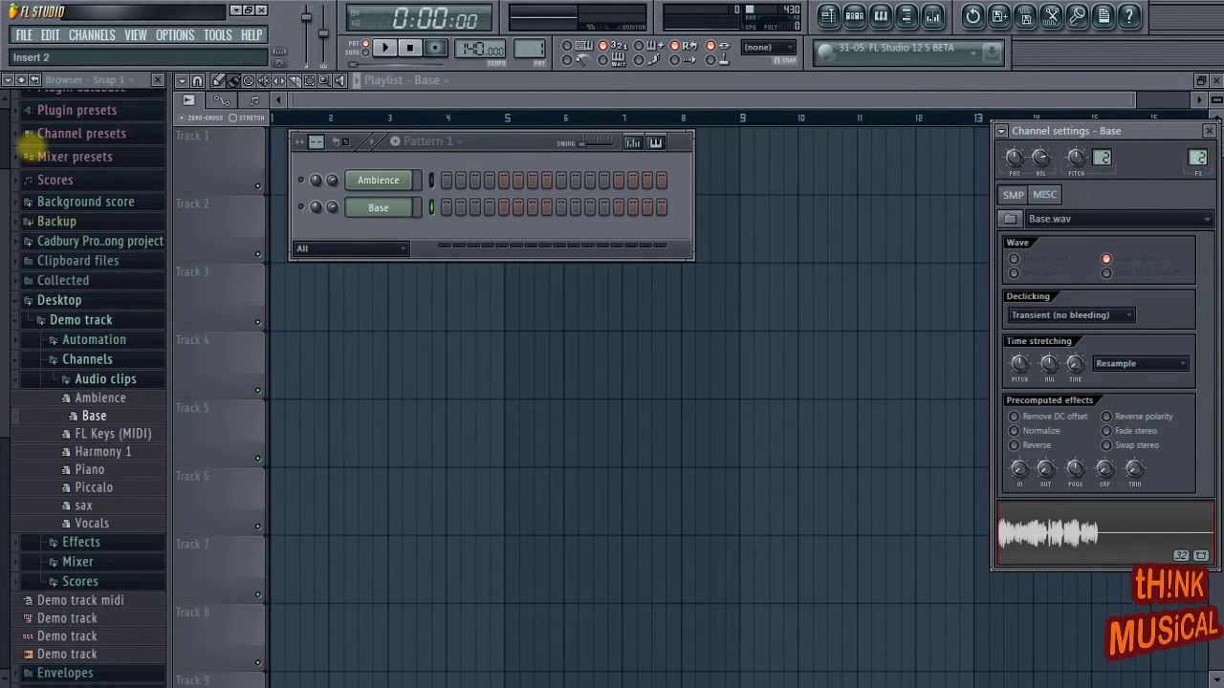
# - Close the channel settings, show the mixer, and expand the bones' Effects folder
pyautogui.click(1210, 132)
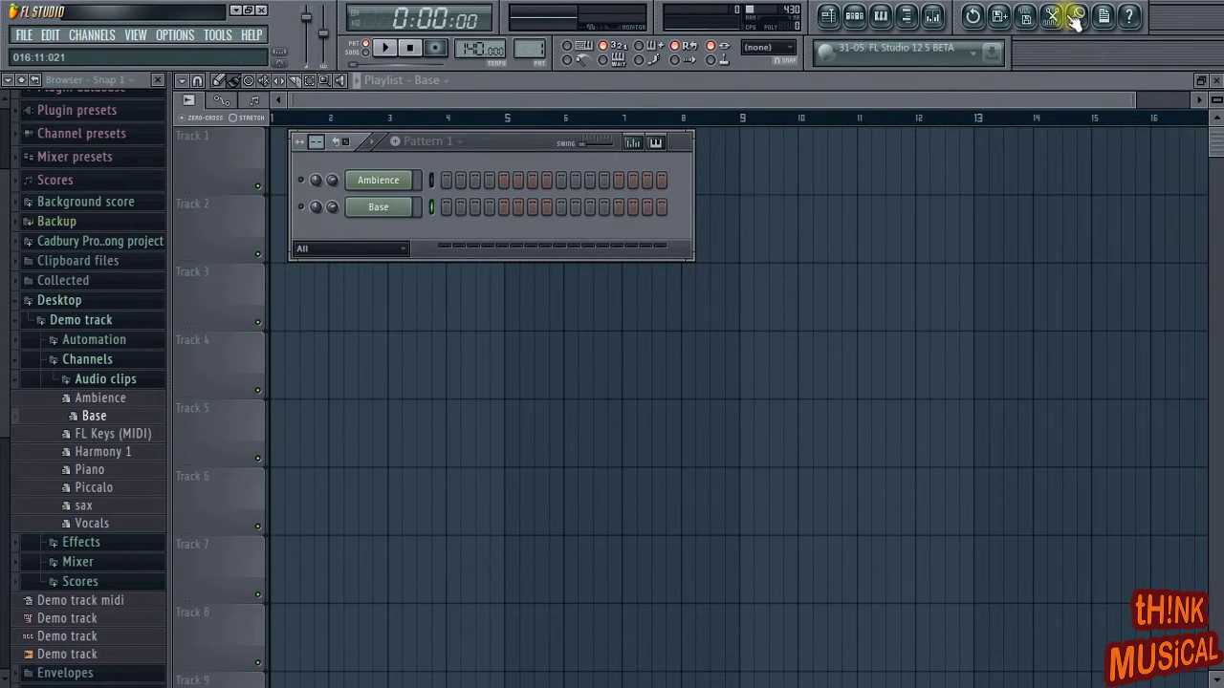
pyautogui.click(933, 17)
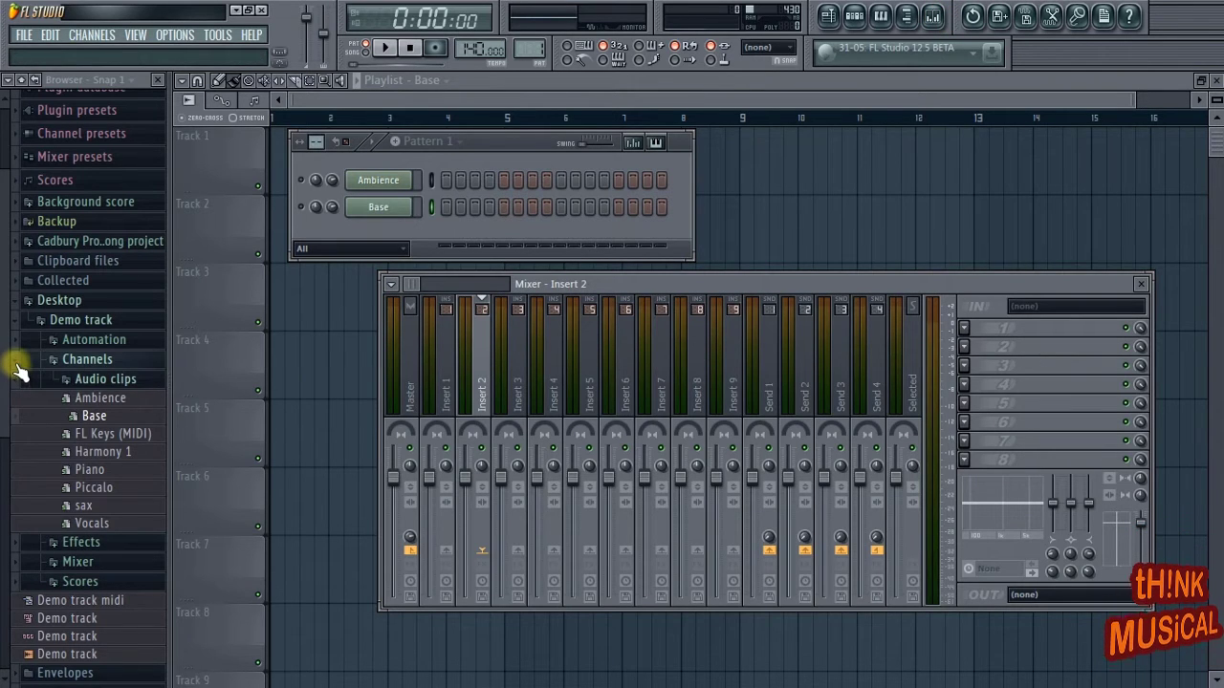
pyautogui.click(17, 363)
pyautogui.click(53, 381)
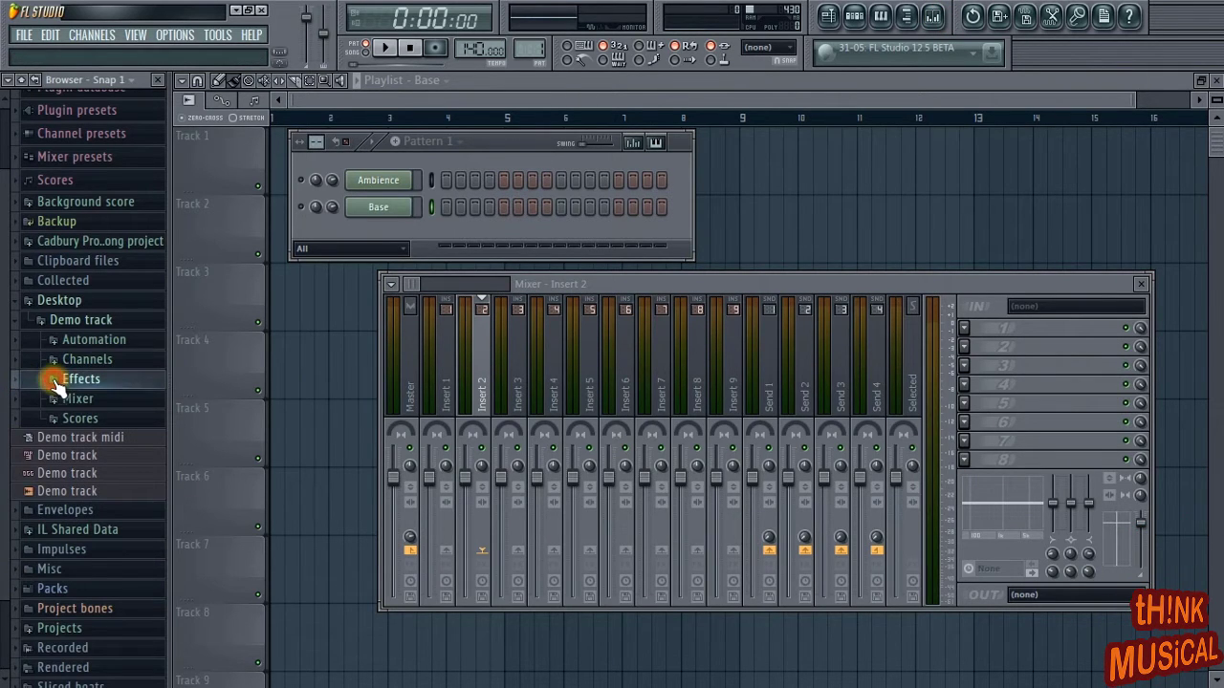
# - Put the Fruity Compressor preset on Insert 2 and the FL Keys EQ on Insert 1
pyautogui.moveTo(103, 420); pyautogui.dragTo(466, 346)
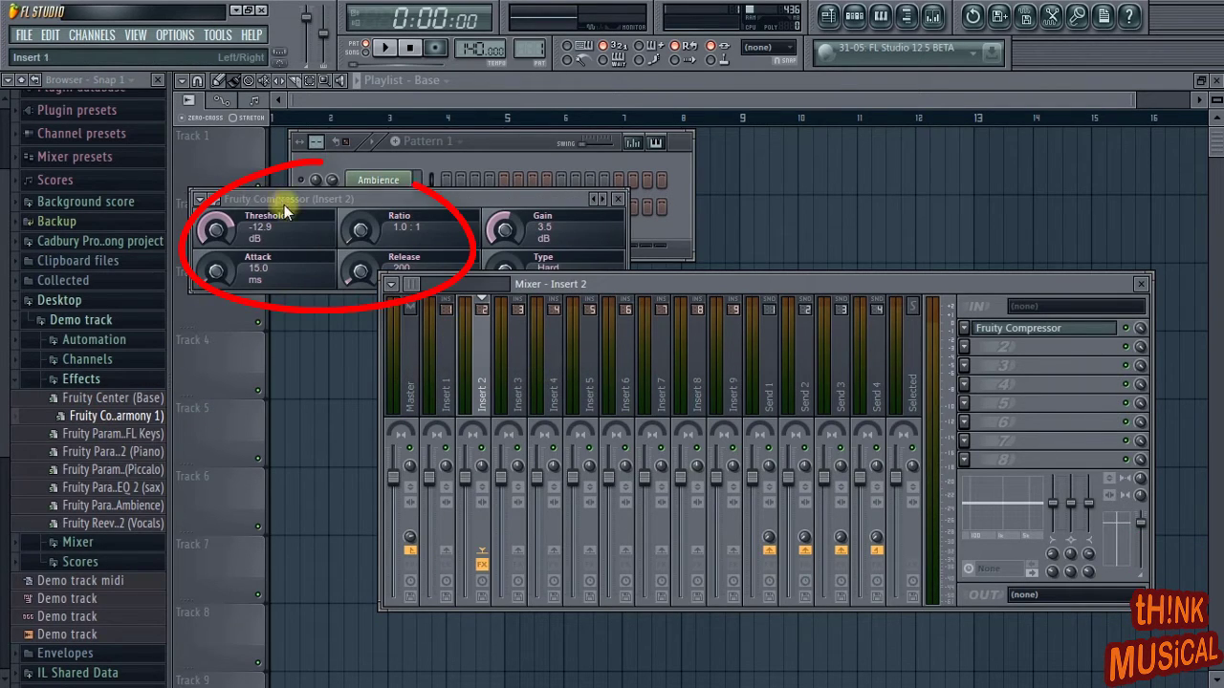
pyautogui.moveTo(115, 434); pyautogui.dragTo(440, 379)
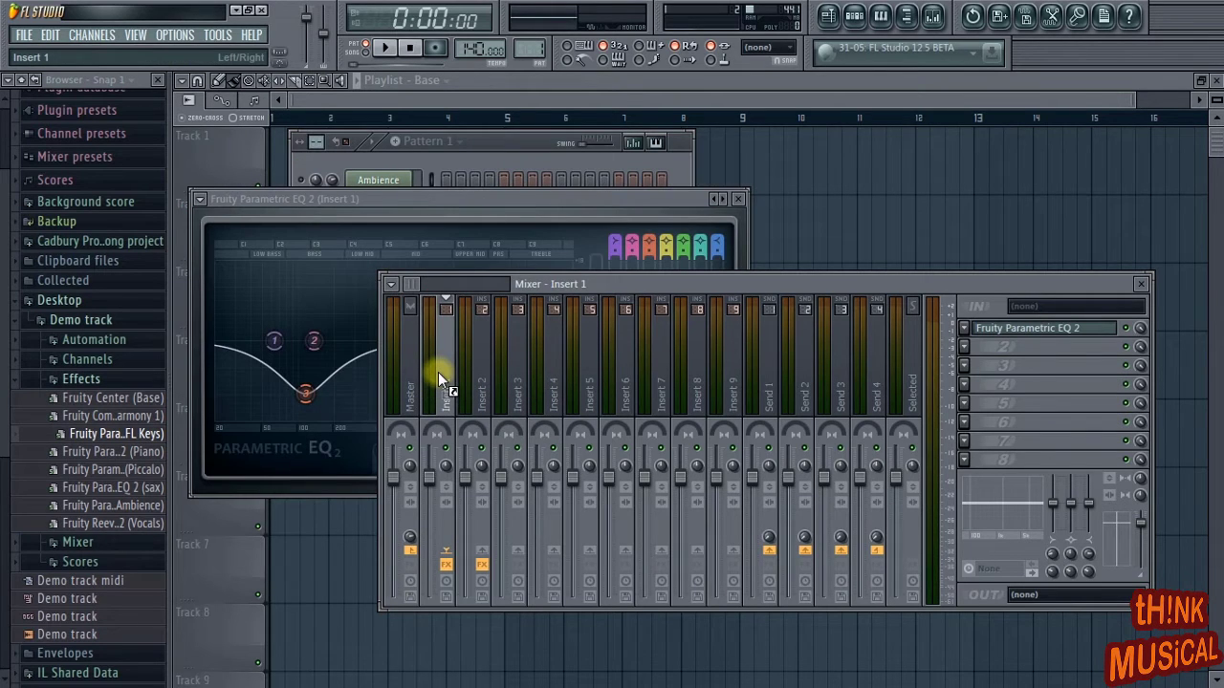
pyautogui.click(497, 147)
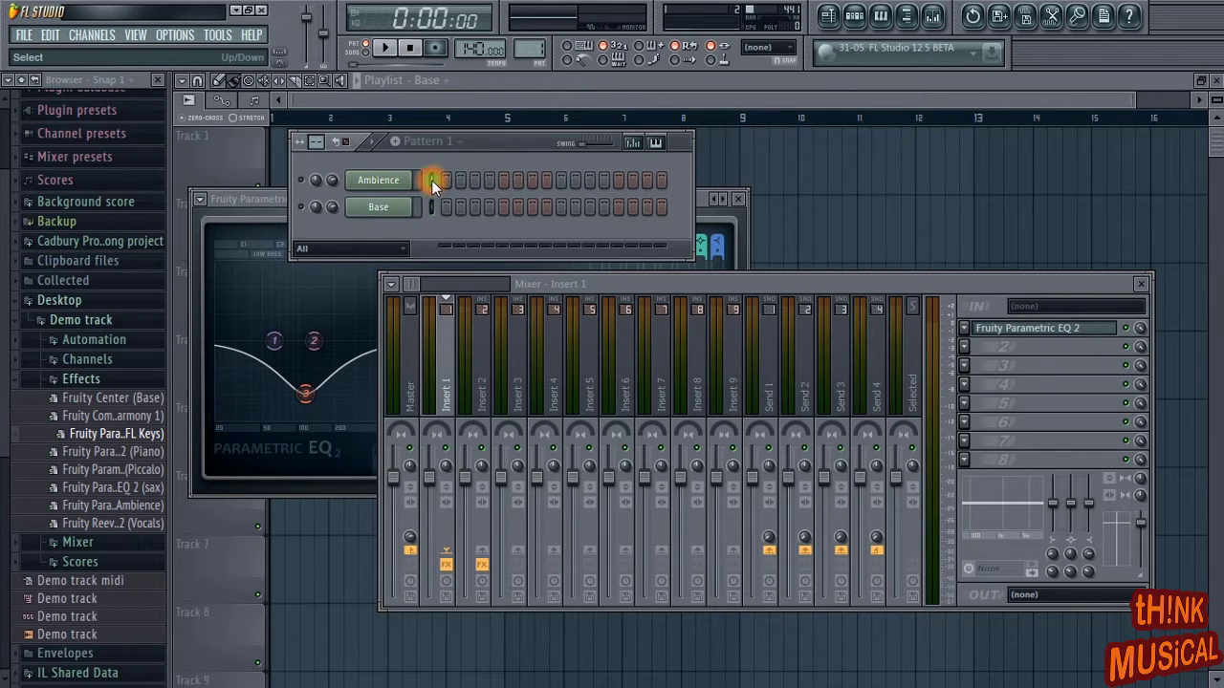
pyautogui.rightClick(134, 451)
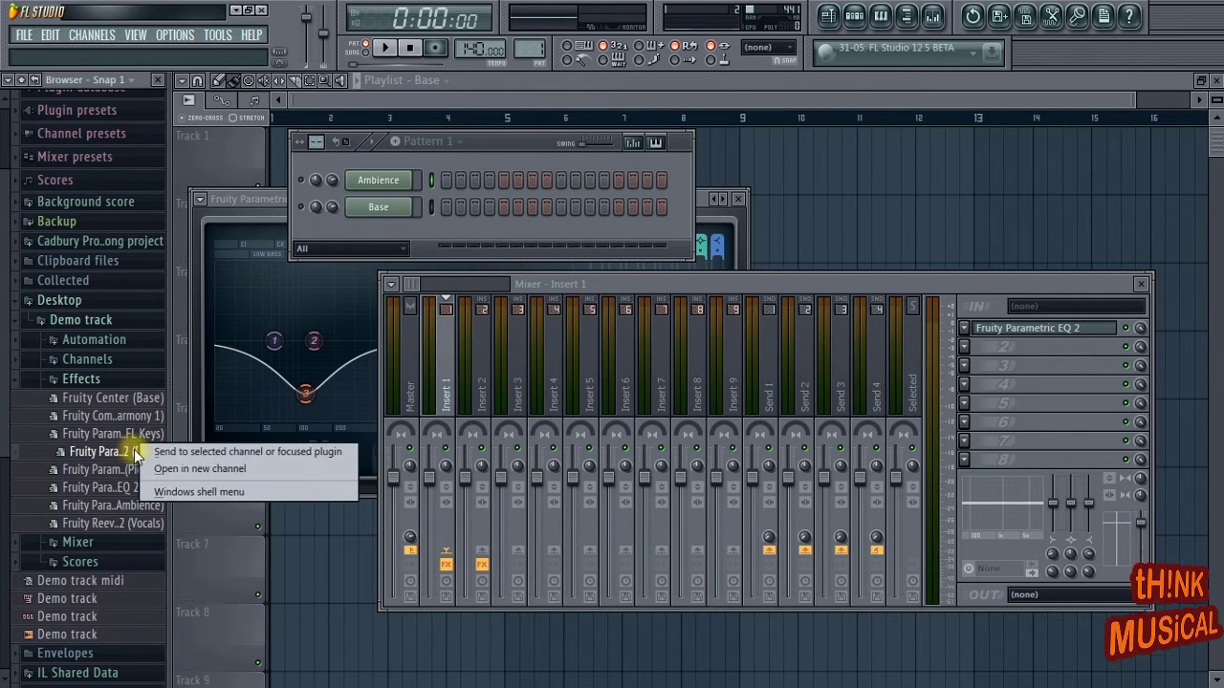
# - Add the Piano EQ to Insert 1's second effect slot
pyautogui.click(164, 455)
pyautogui.click(81, 379)
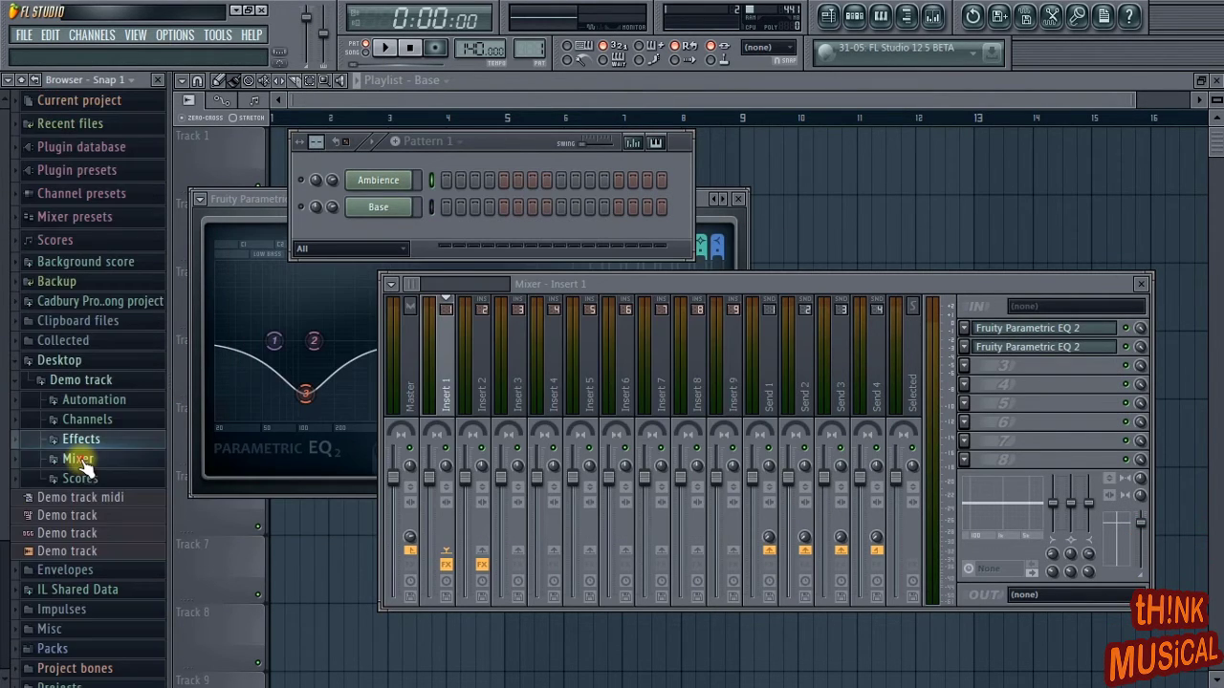
pyautogui.click(76, 459)
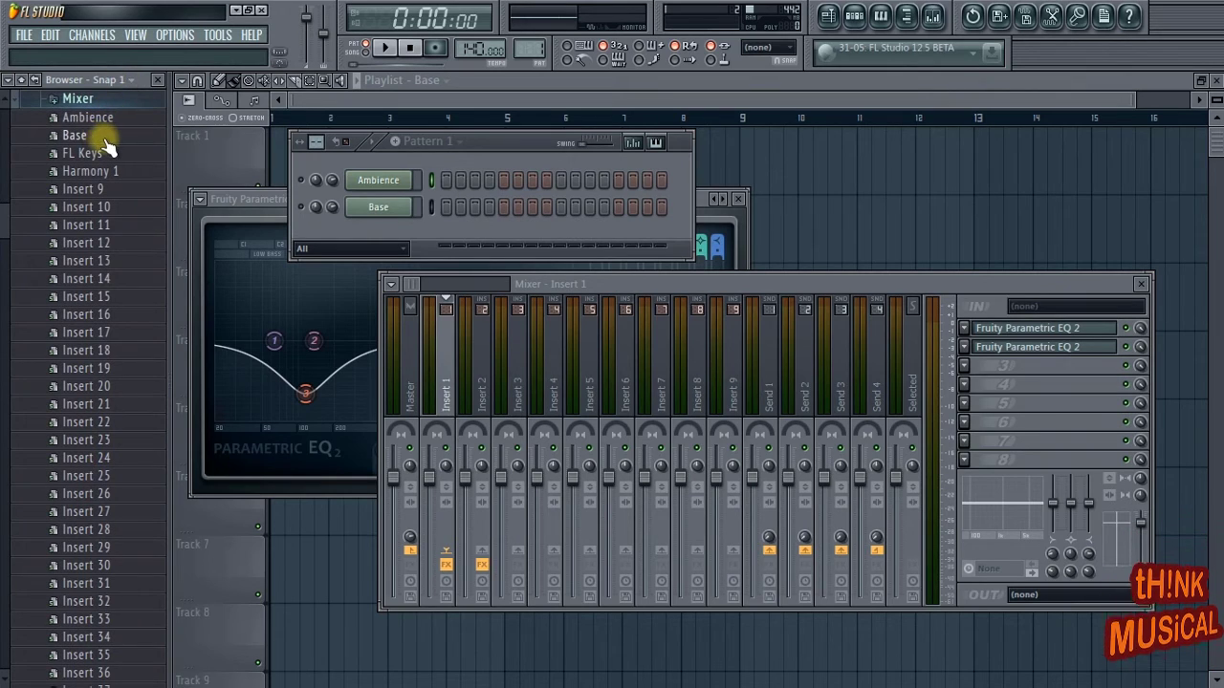
# - Apply the saved Base and Harmony 1 mixer states and load the Pattern 1 score into the Channel rack
pyautogui.moveTo(81, 135)
pyautogui.mouseDown()
pyautogui.moveTo(441, 332)
pyautogui.moveTo(474, 364)
pyautogui.mouseUp()
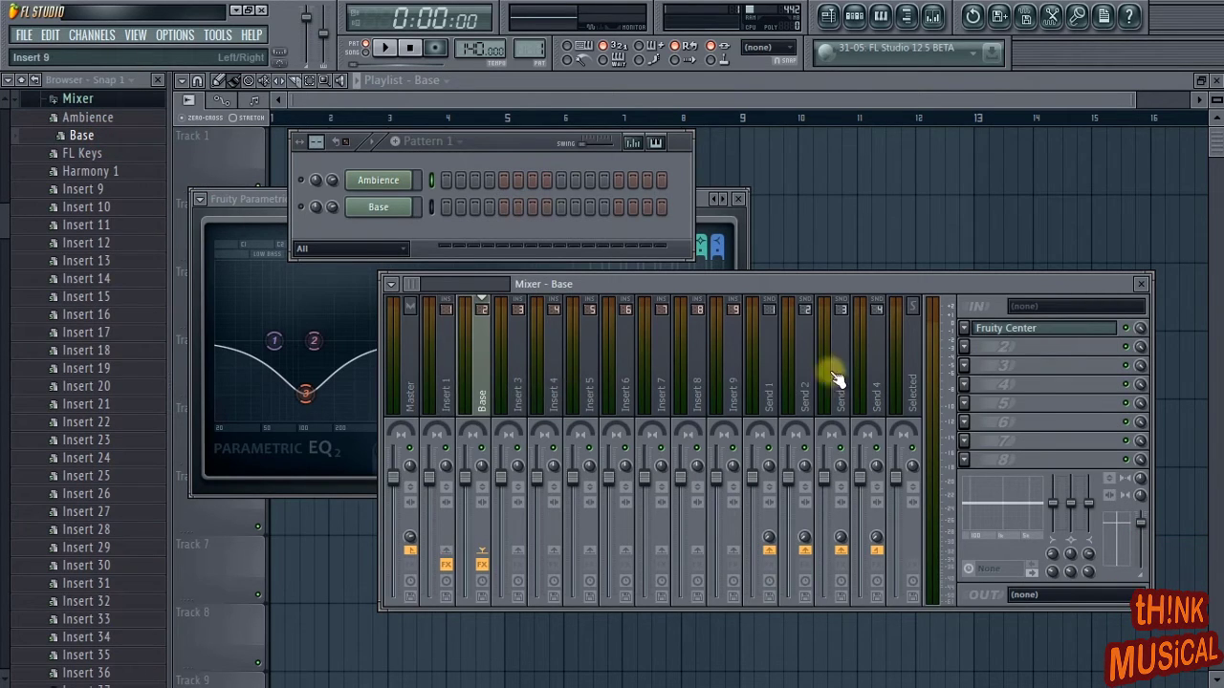
pyautogui.click(999, 328)
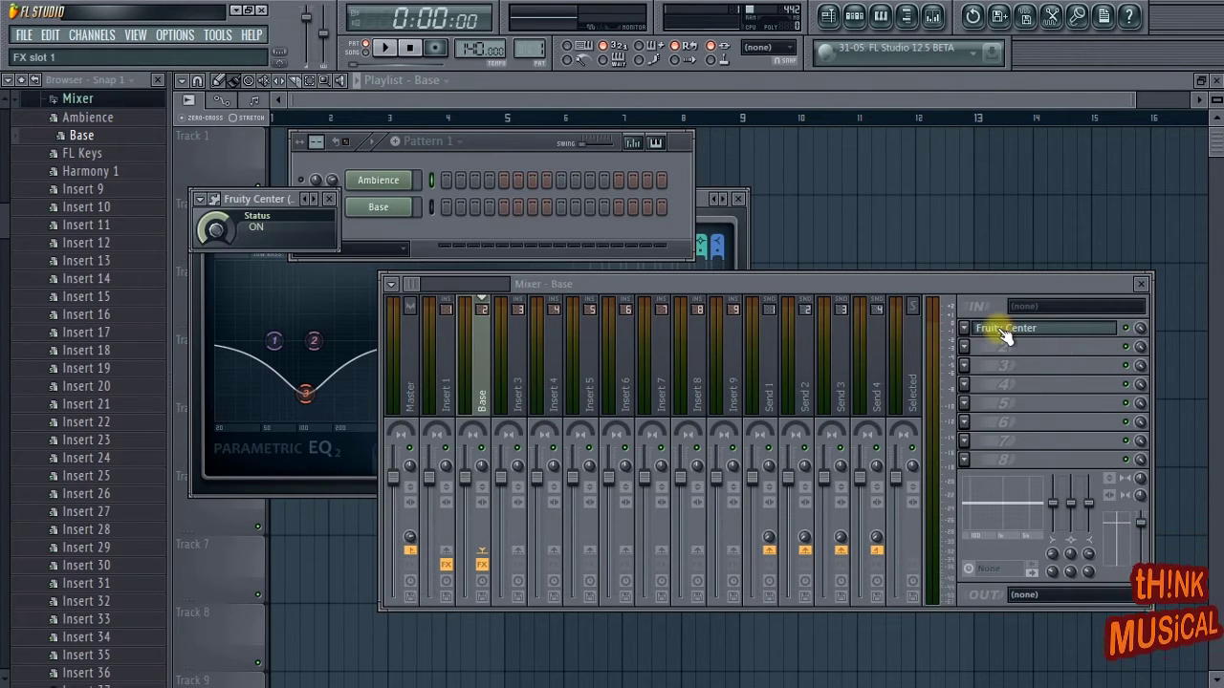
pyautogui.moveTo(103, 170); pyautogui.dragTo(444, 394)
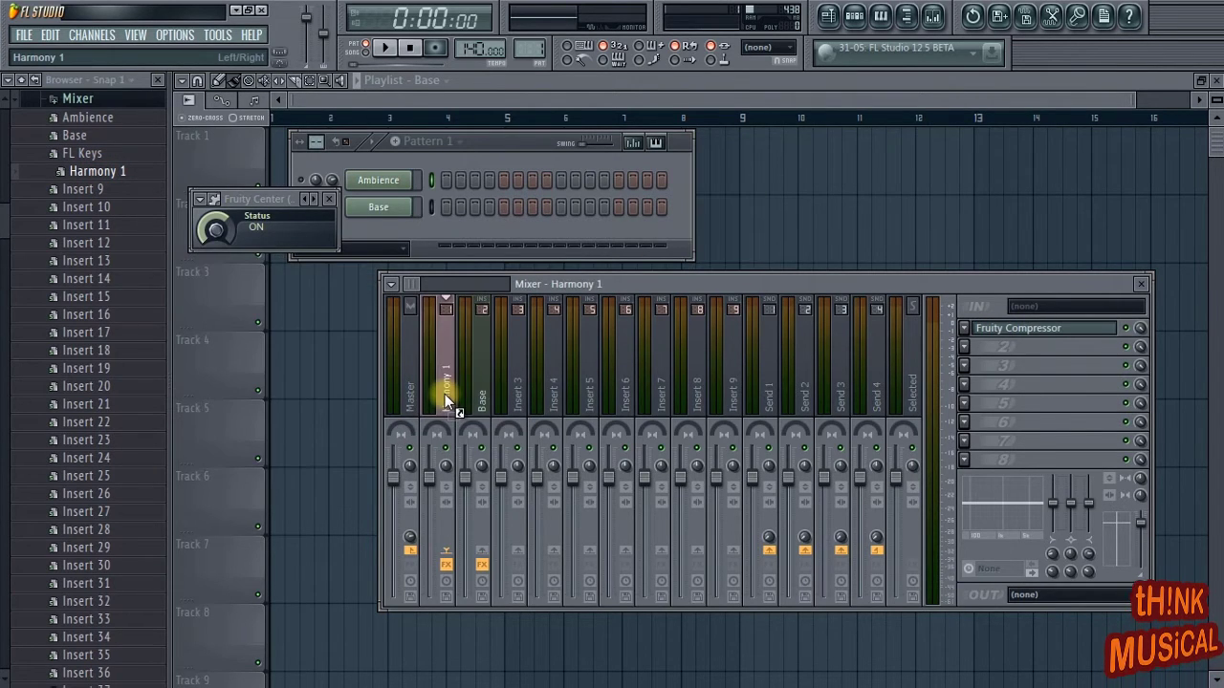
pyautogui.click(77, 352)
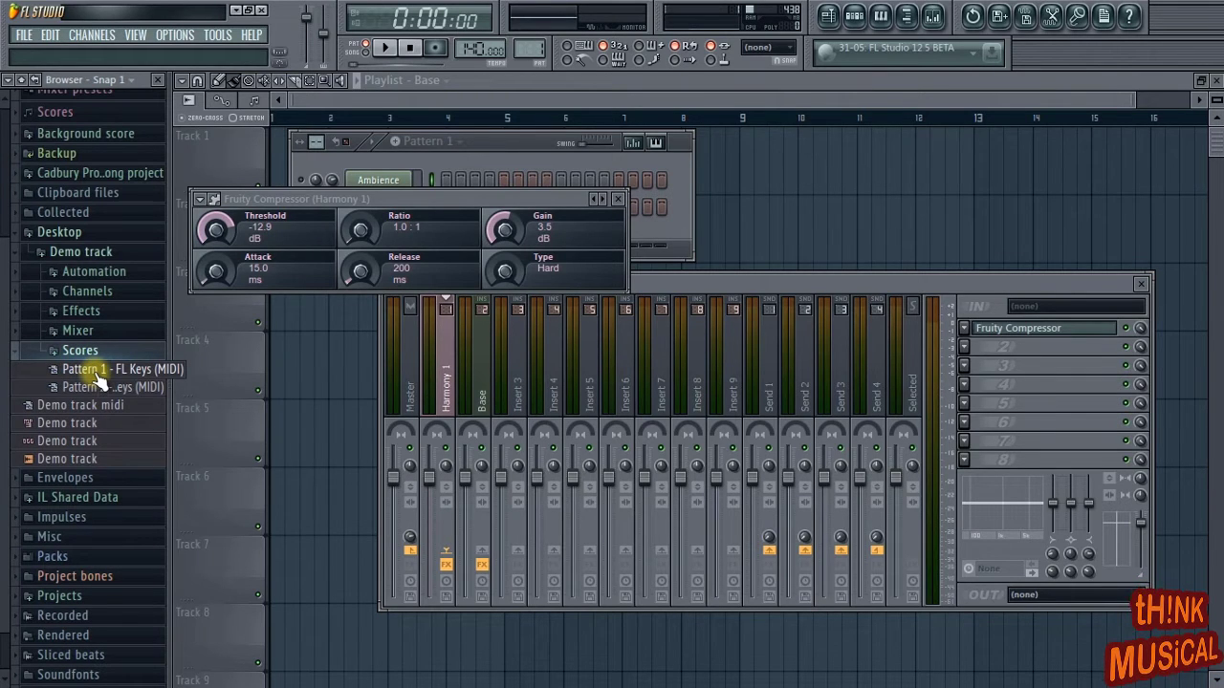
pyautogui.moveTo(97, 376); pyautogui.dragTo(487, 142)
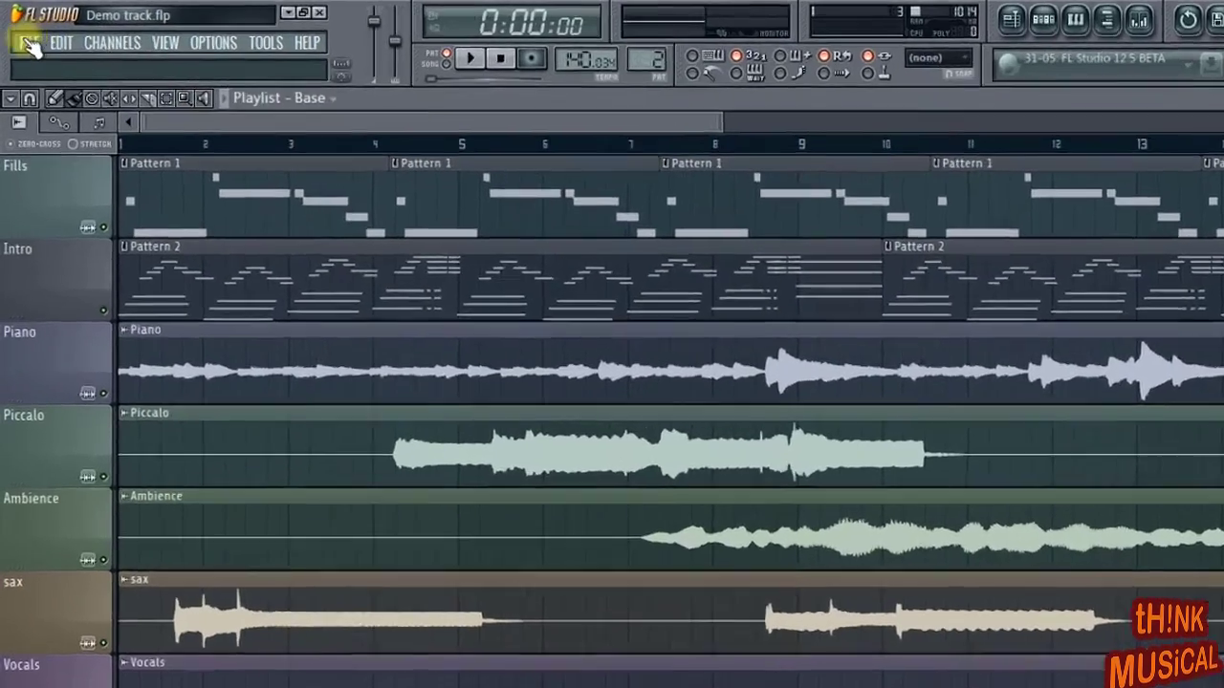
# - Export the project's data files to the Desktop
pyautogui.click(23, 35)
pyautogui.moveTo(69, 310)
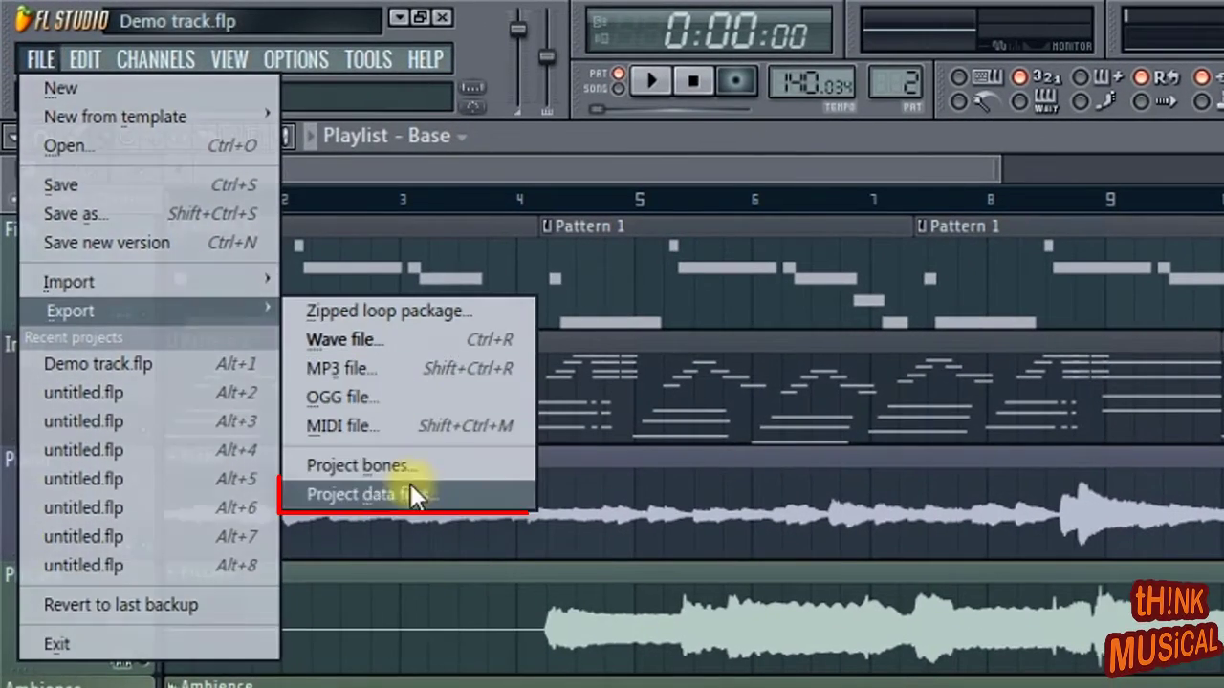
pyautogui.click(411, 494)
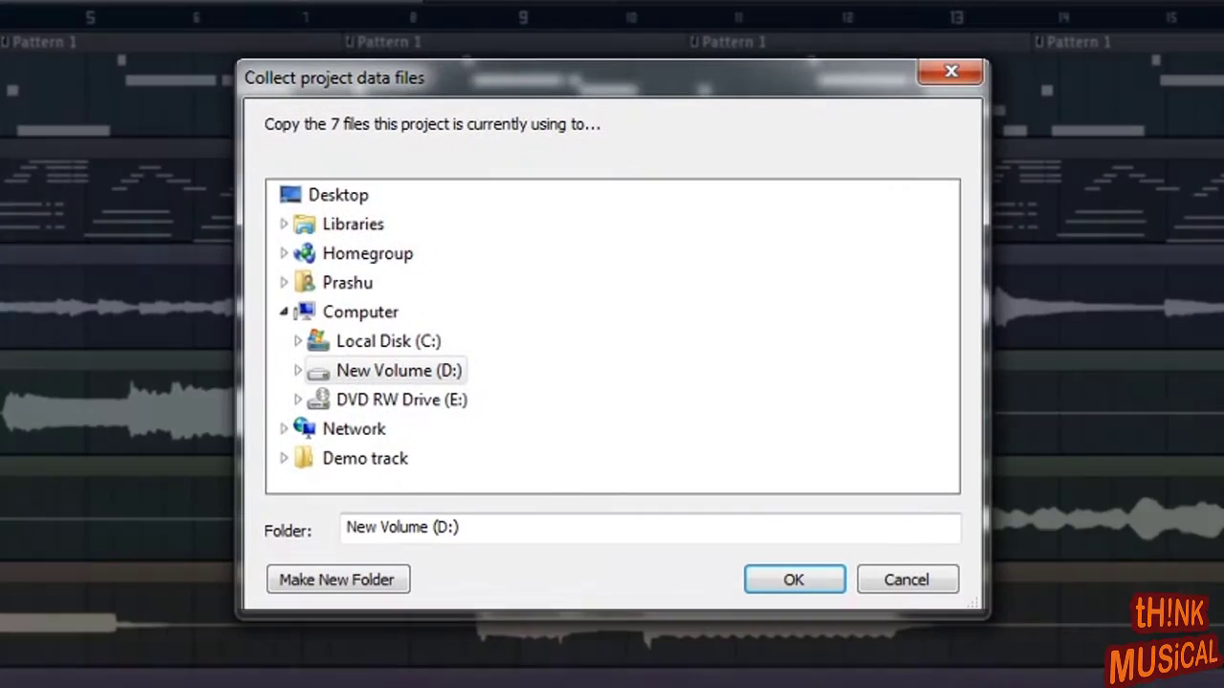
pyautogui.click(321, 201)
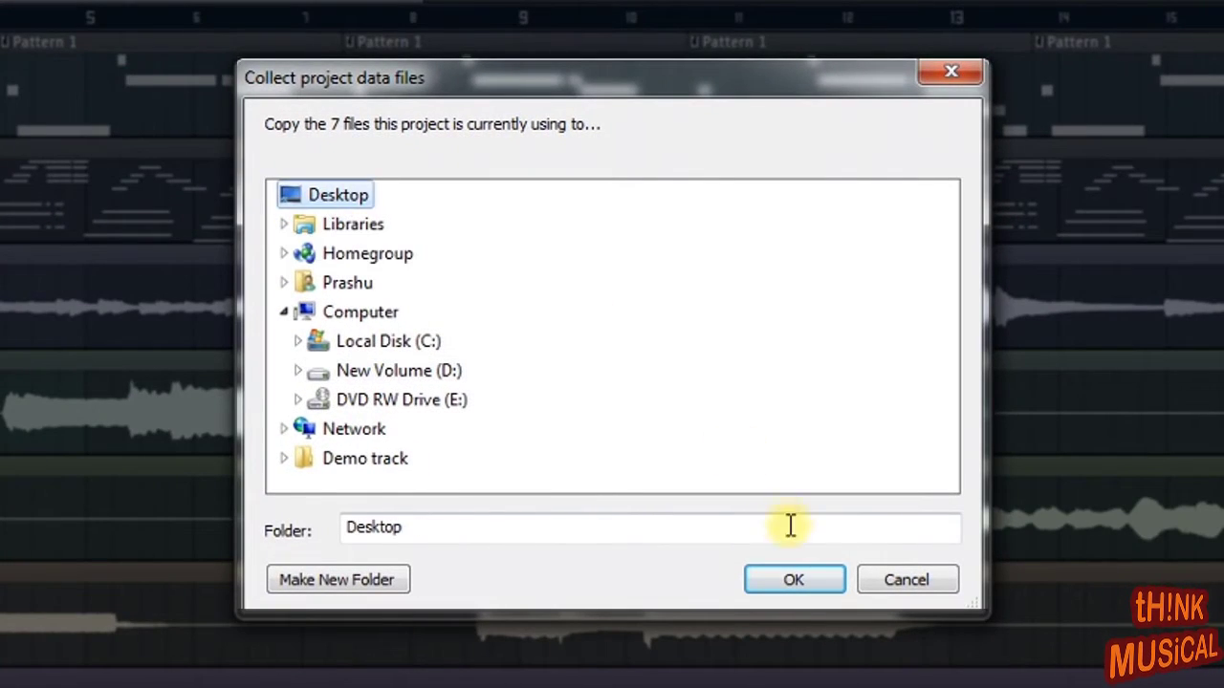
pyautogui.click(776, 580)
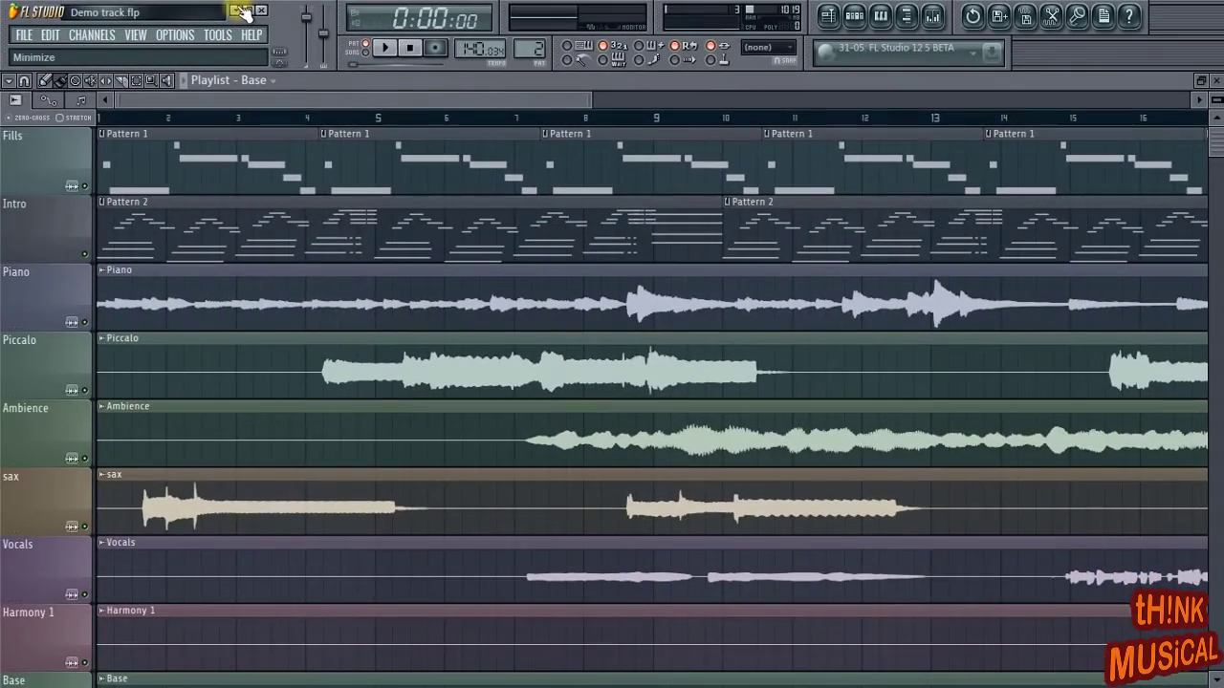
# - Minimize FL Studio and review the collected WAV files, from Ambience to Base, on the Desktop
pyautogui.click(240, 11)
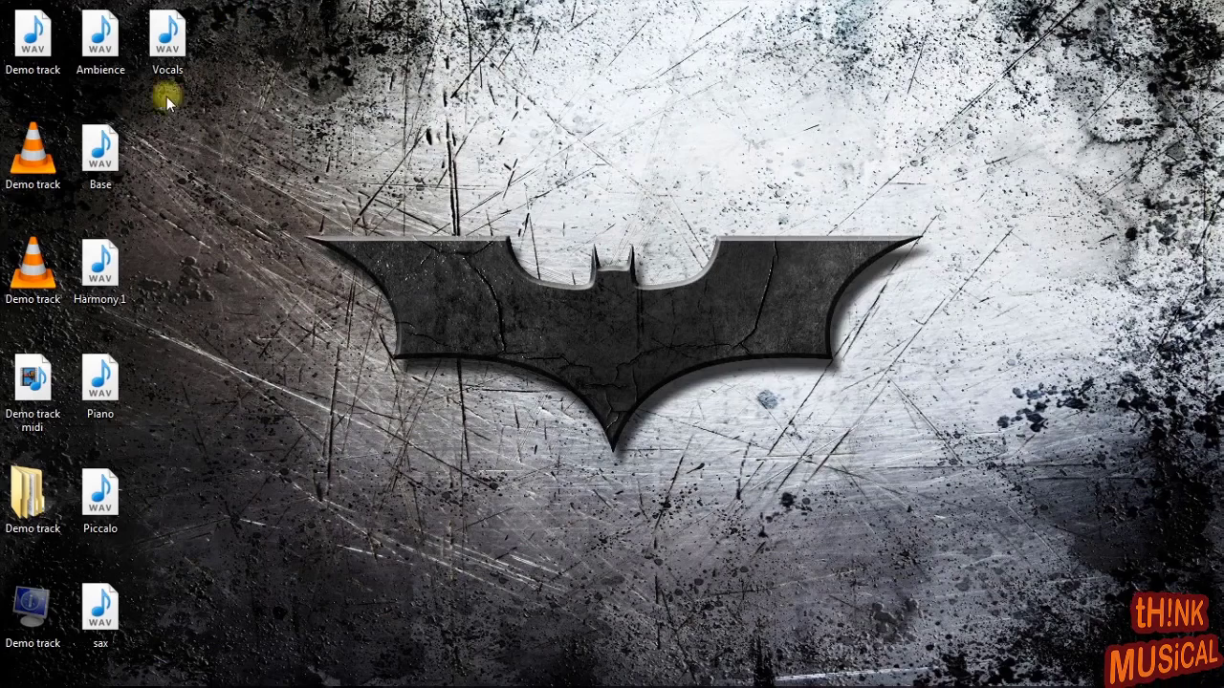
pyautogui.click(113, 61)
pyautogui.press('Down')
pyautogui.press('Down')
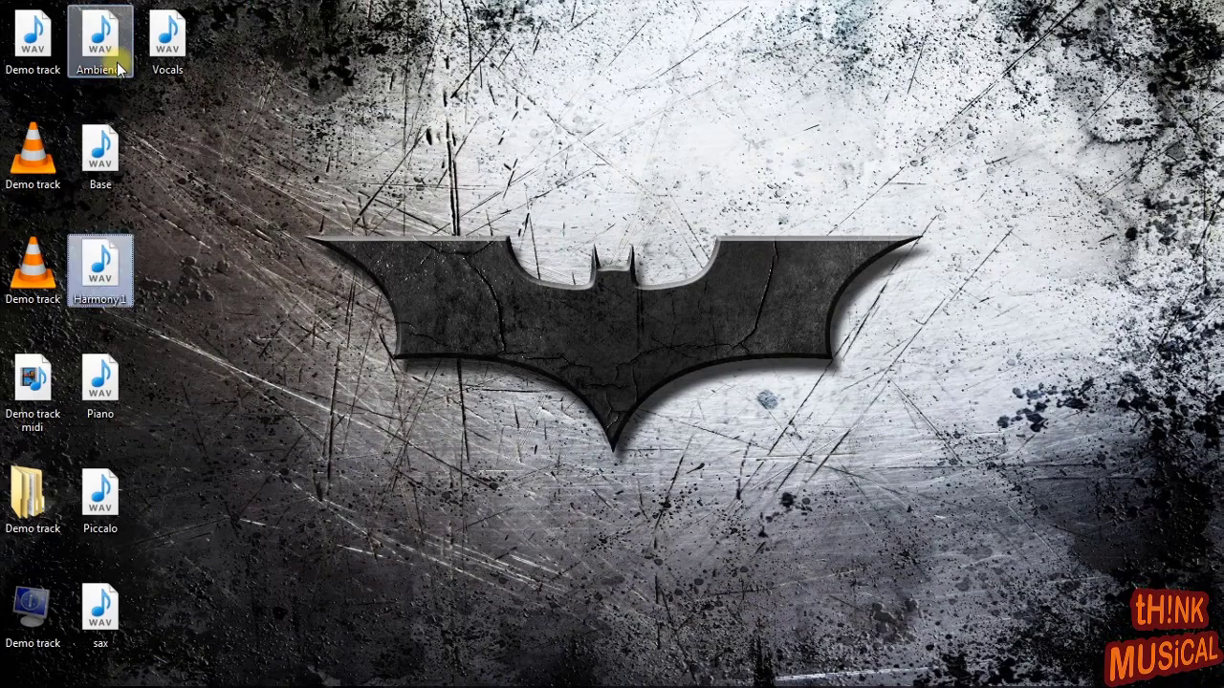
pyautogui.press('Down')
pyautogui.press('Down')
pyautogui.press('Down')
pyautogui.press('Up')
pyautogui.press('Up')
pyautogui.press('Up')
pyautogui.press('Up')
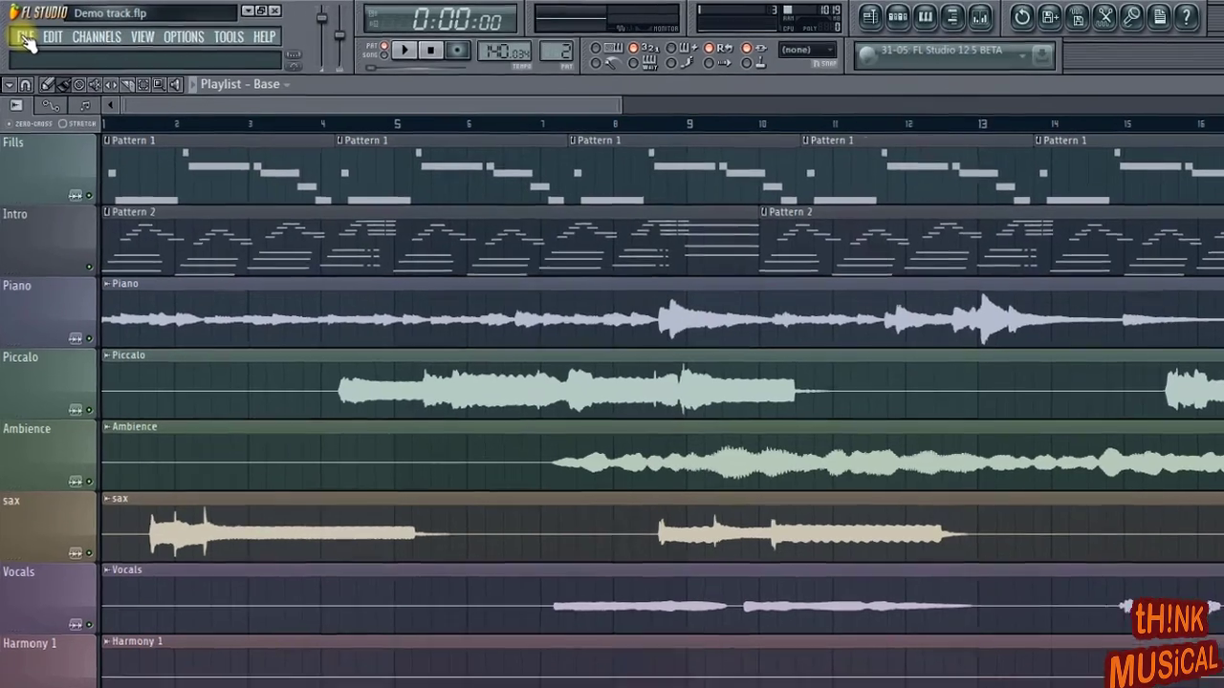
# - Export Demo track as a zipped loop package saved to the Desktop as ZIP.zip
pyautogui.click(24, 36)
pyautogui.moveTo(68, 301)
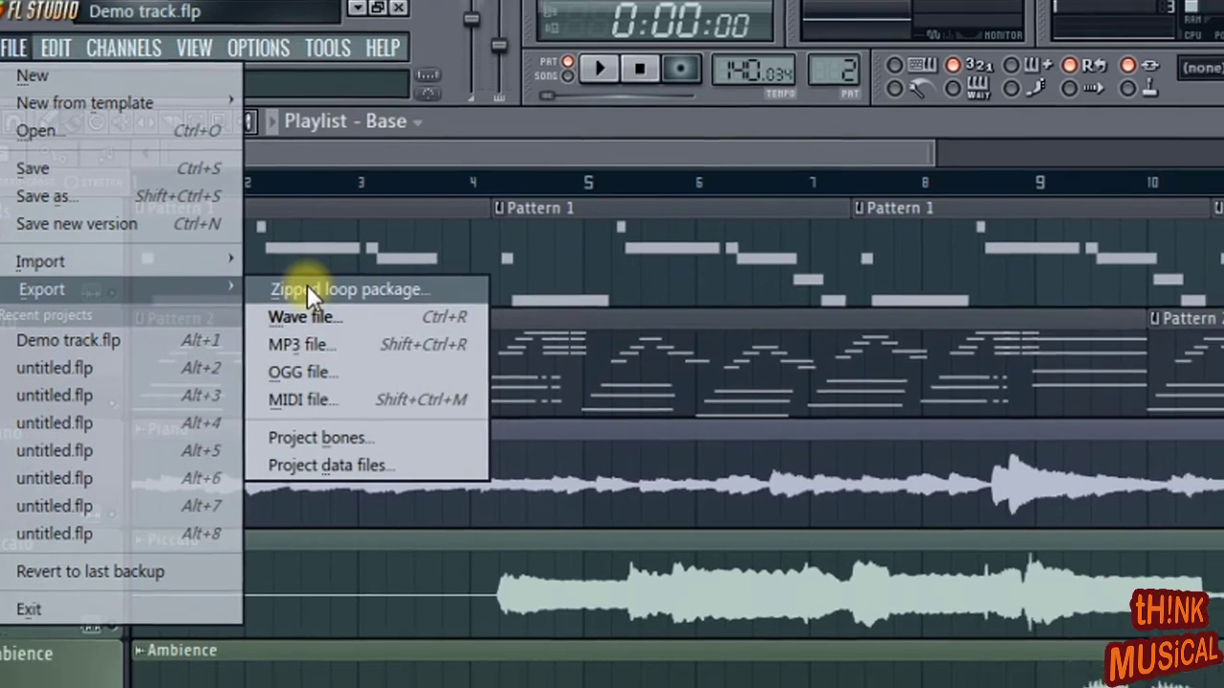
pyautogui.click(307, 285)
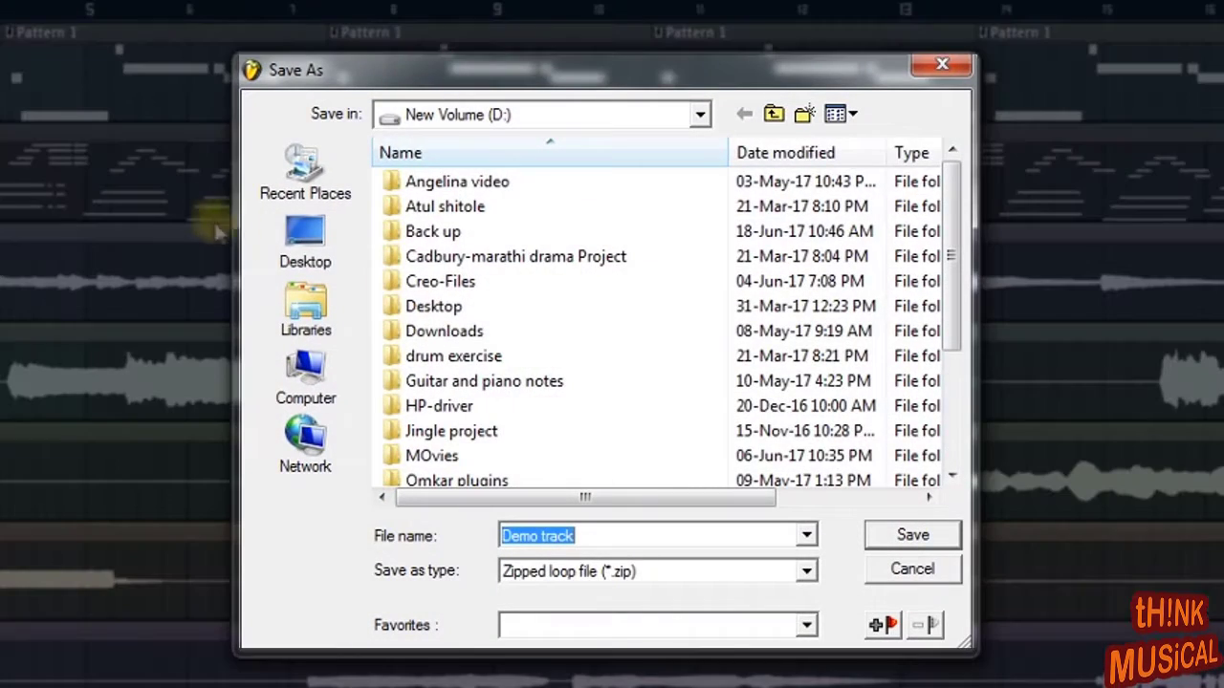
pyautogui.click(292, 237)
pyautogui.write('ZIP')
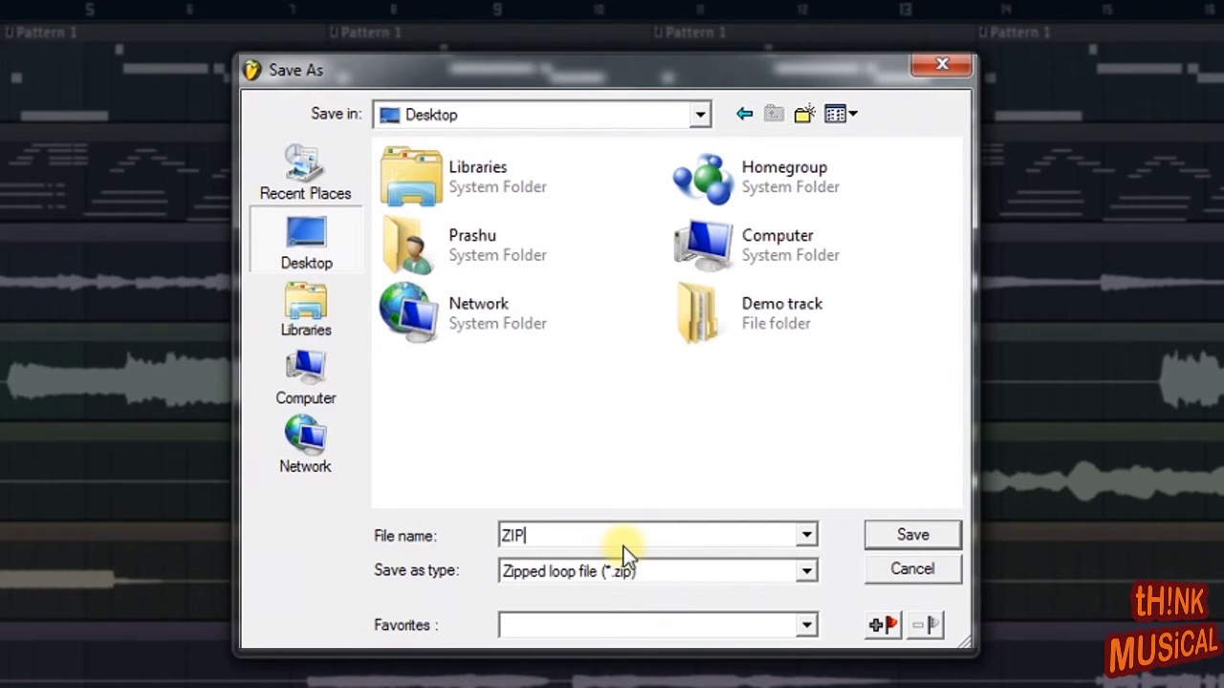
pyautogui.click(922, 537)
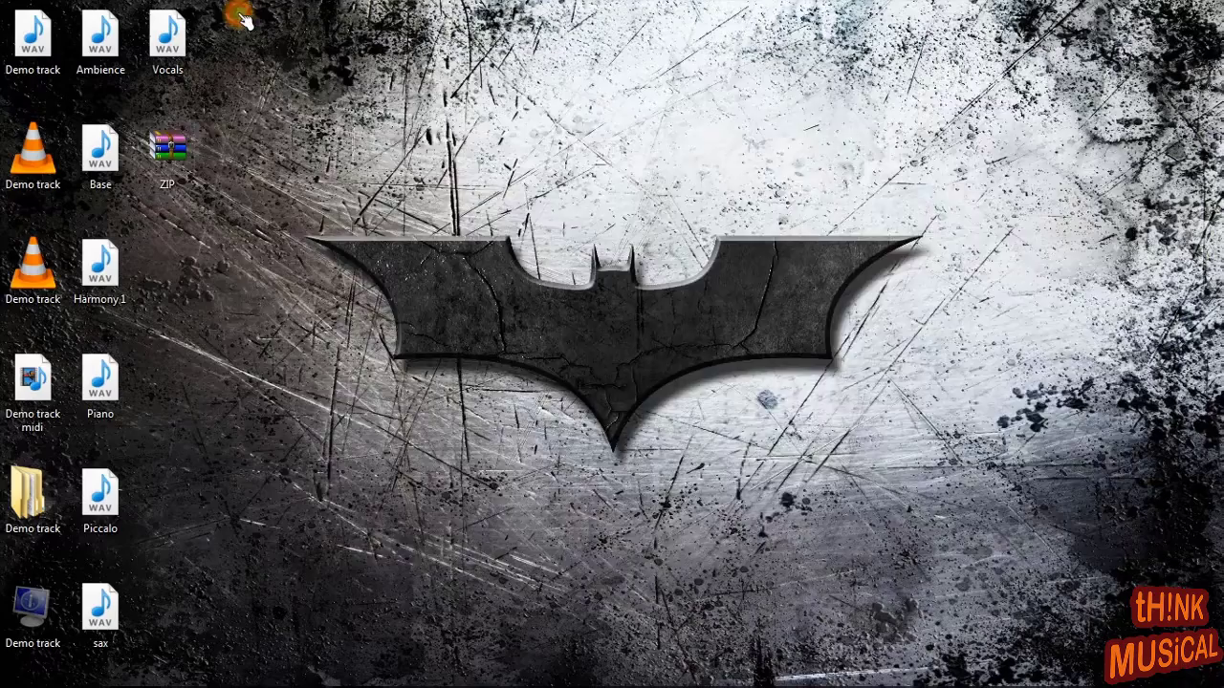
# - Open ZIP.zip in WinRAR and check it lists Demo track.flp with the seven WAV stems
pyautogui.doubleClick(167, 177)
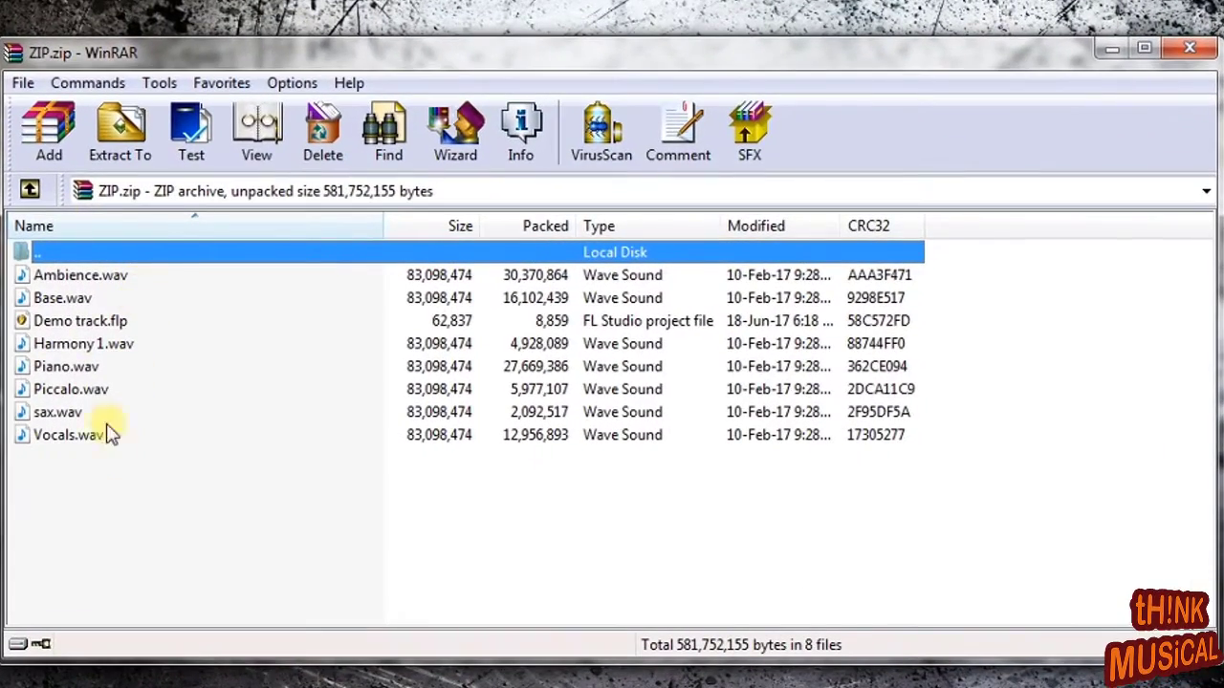
pyautogui.click(89, 322)
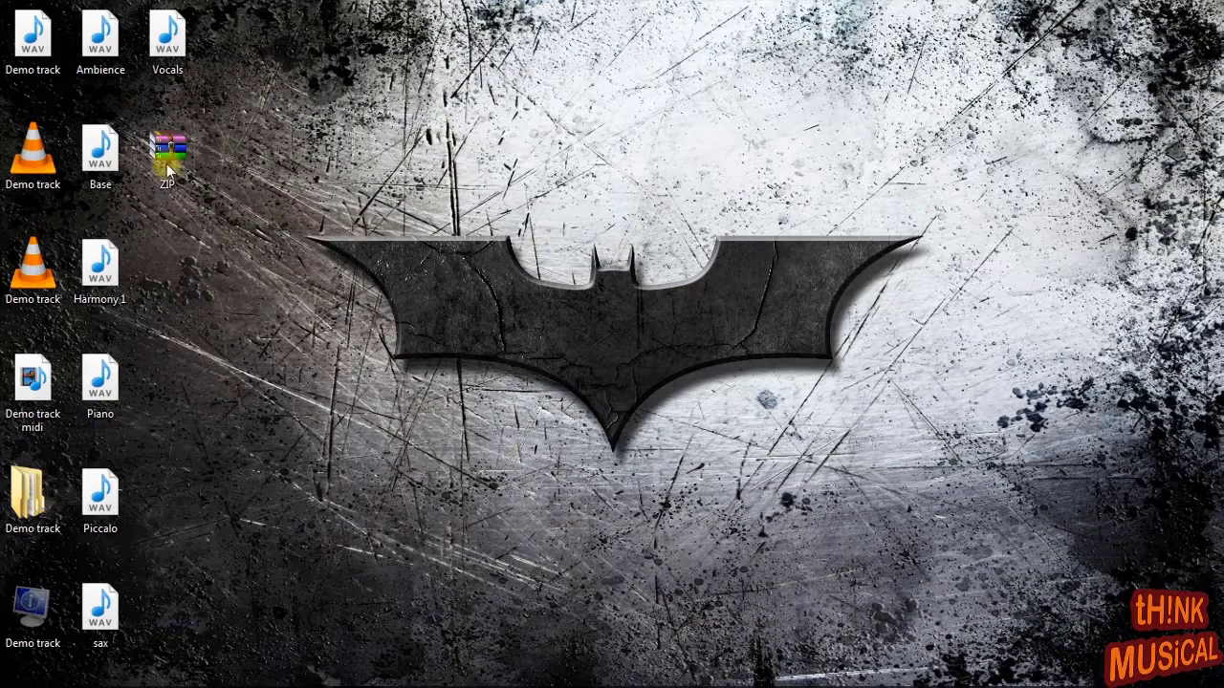
# - Open Demo track.flp from ZIP.zip and show its Mixer and channel rack
pyautogui.doubleClick(168, 162)
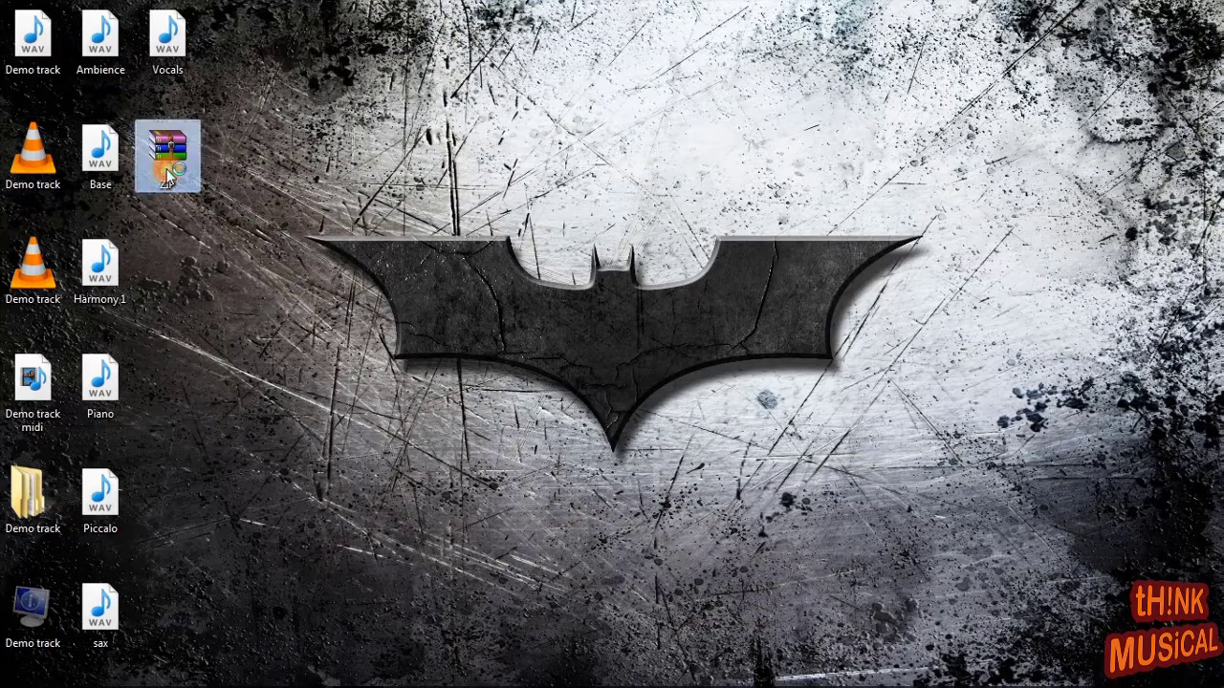
pyautogui.click(399, 302)
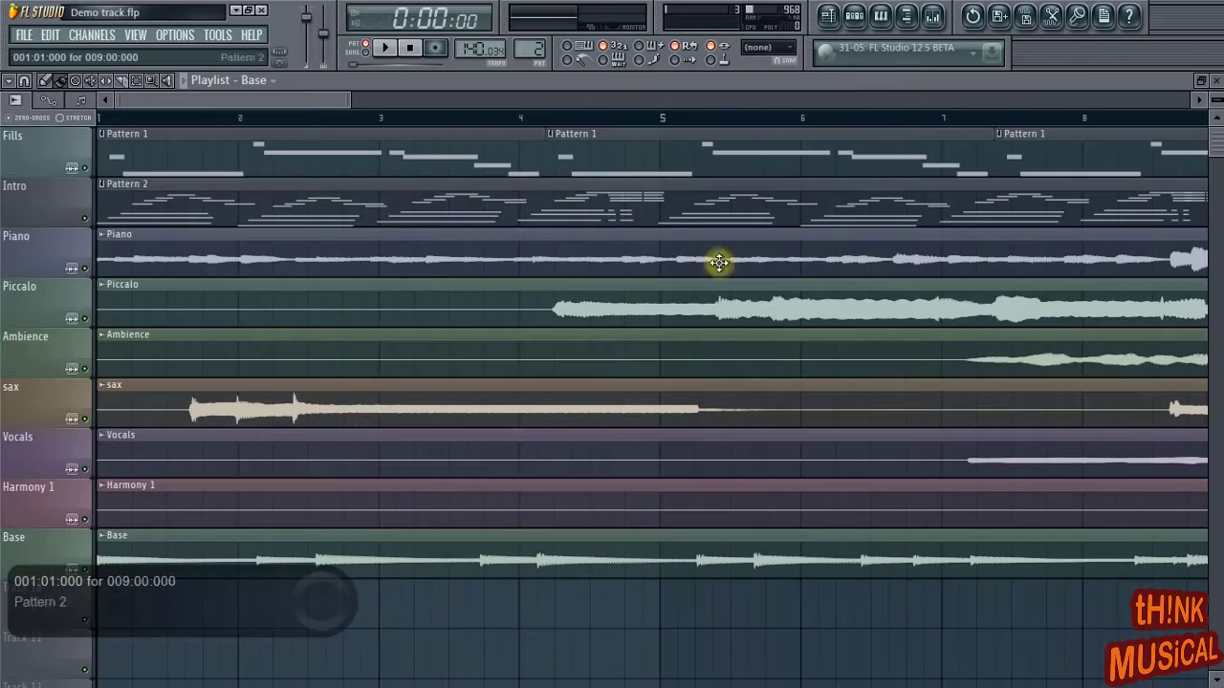
pyautogui.click(934, 16)
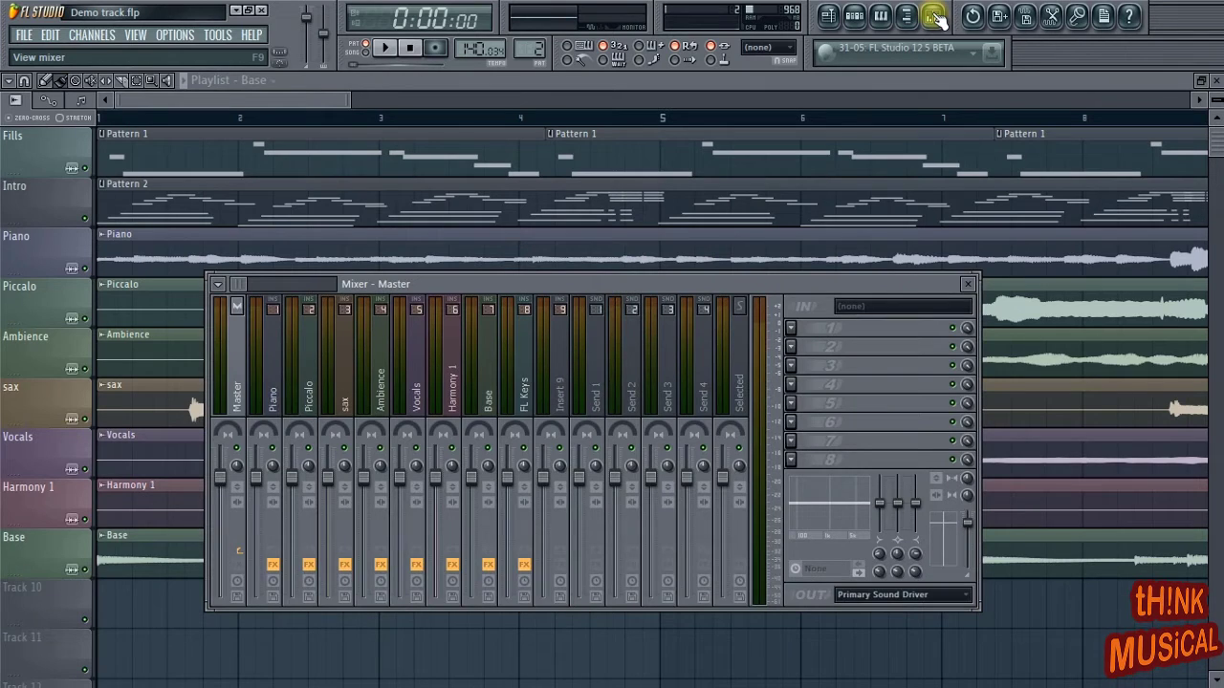
pyautogui.click(854, 17)
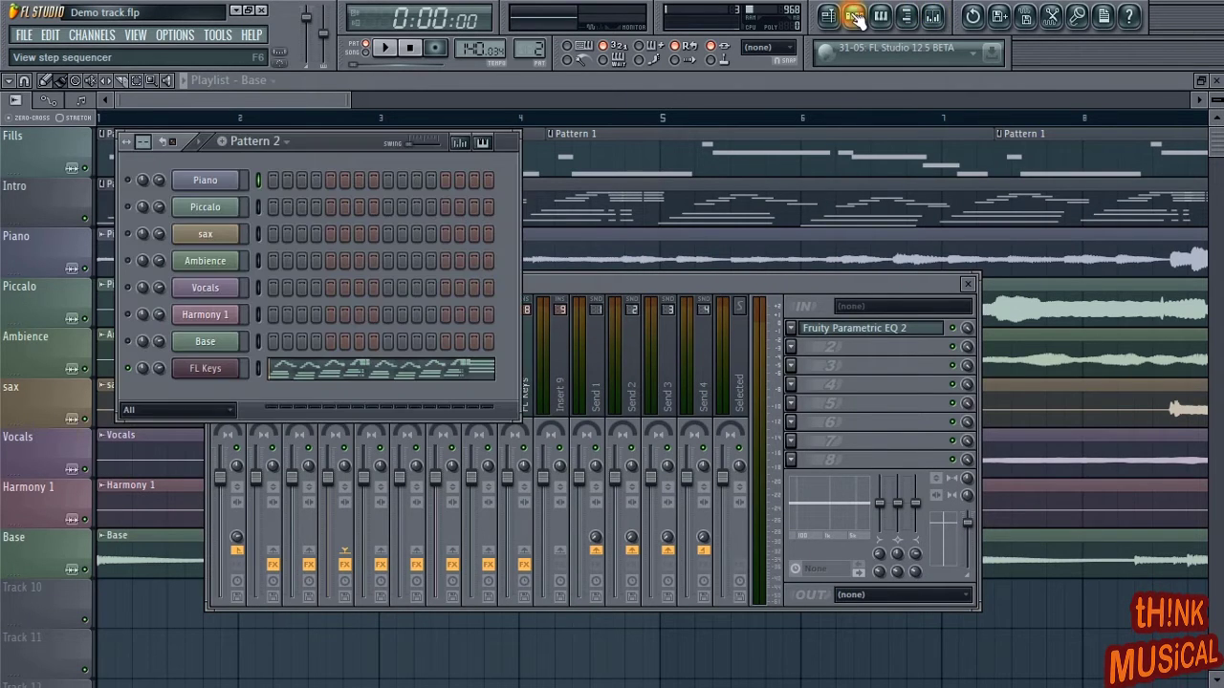